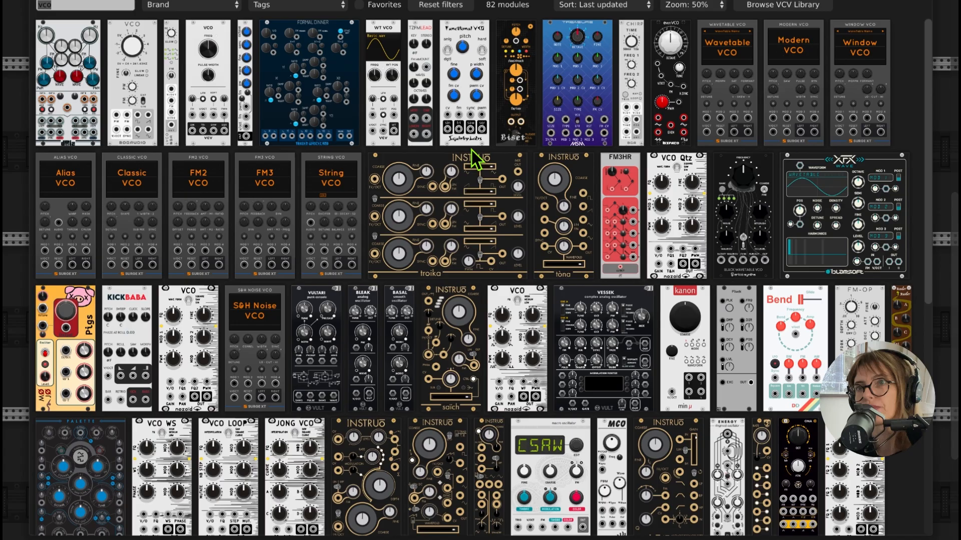
# - Add the VCV VCA MIX module from the module library and place it directly beside the VCO
pyautogui.write('vca')
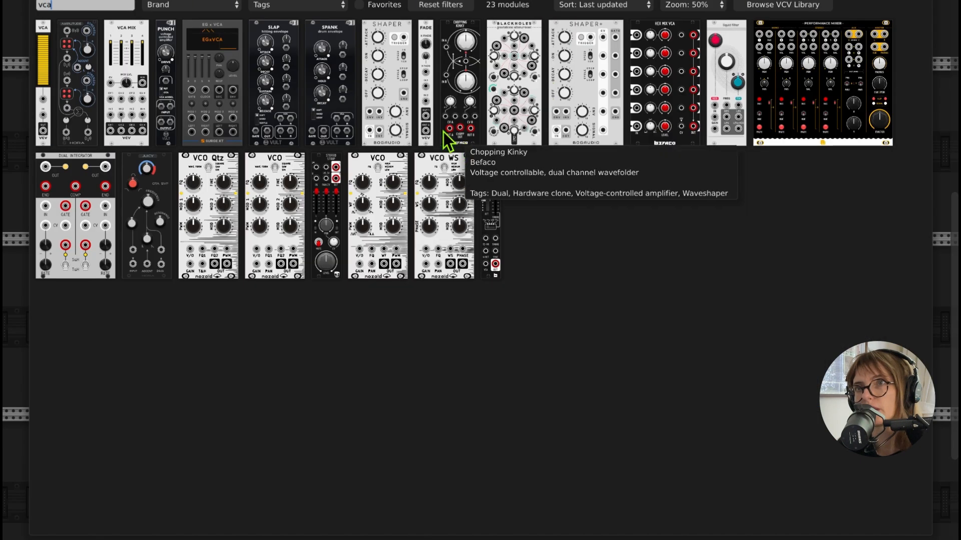
pyautogui.click(130, 37)
pyautogui.moveTo(465, 77); pyautogui.dragTo(420, 77)
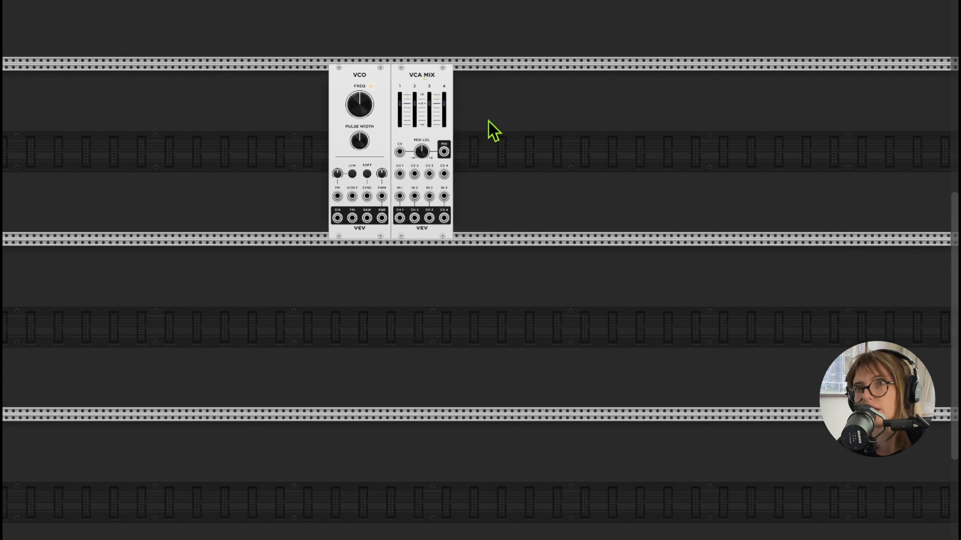
# - Find the VCV AUDIO 8 module in the module library, add it and place it flush against the VCA MIX
pyautogui.scroll(2, 488, 121)
pyautogui.rightClick(488, 121)
pyautogui.write('audio')
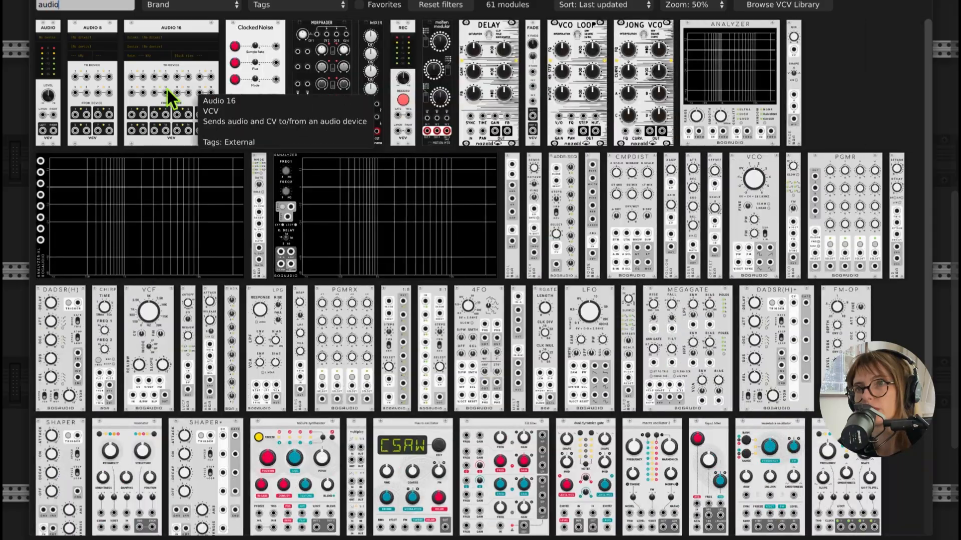
pyautogui.click(99, 67)
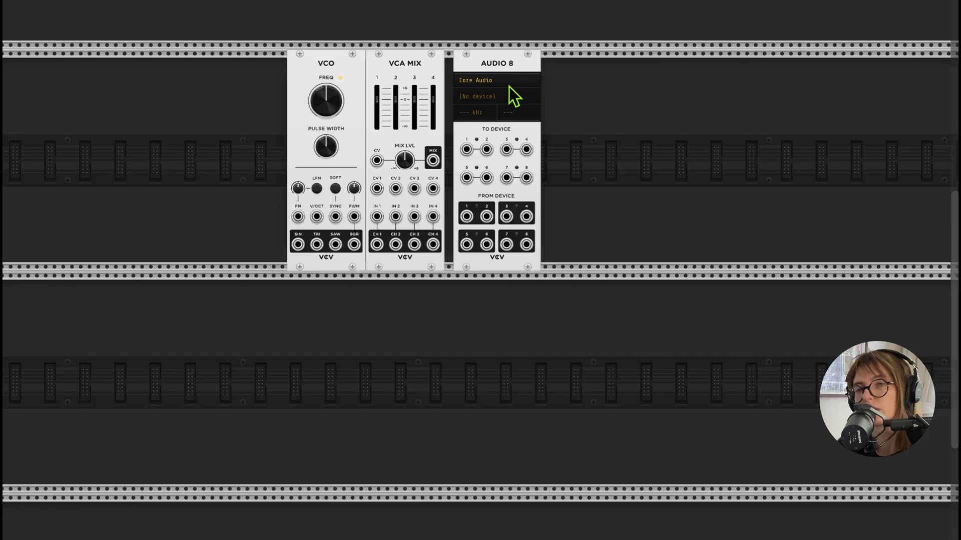
pyautogui.moveTo(496, 60); pyautogui.dragTo(487, 61)
pyautogui.scroll(2, 505, 100)
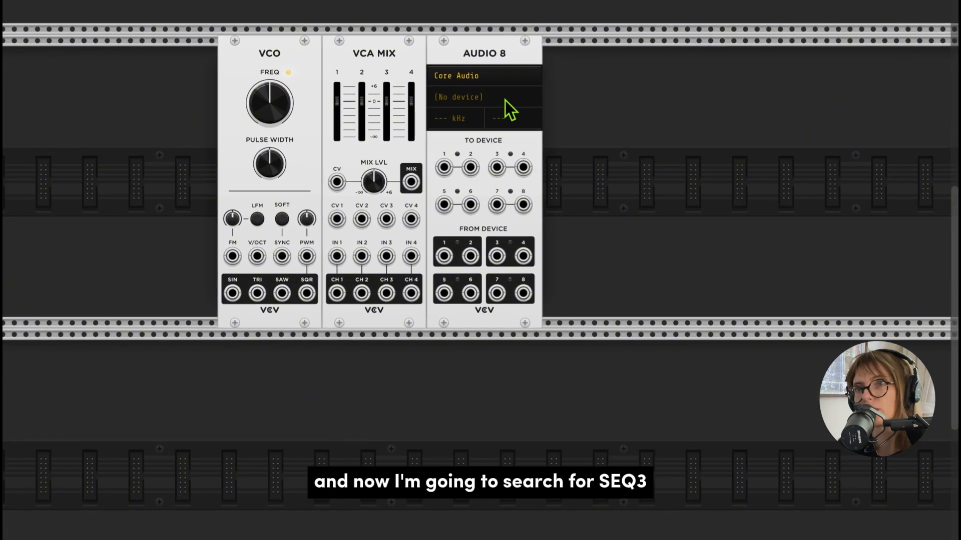
# - Add the VCV SEQ 3 sequencer from the module library and place it directly before the VCO in the rack row
pyautogui.hscroll(-2, 581, 115)
pyautogui.hscroll(-1, 582, 115)
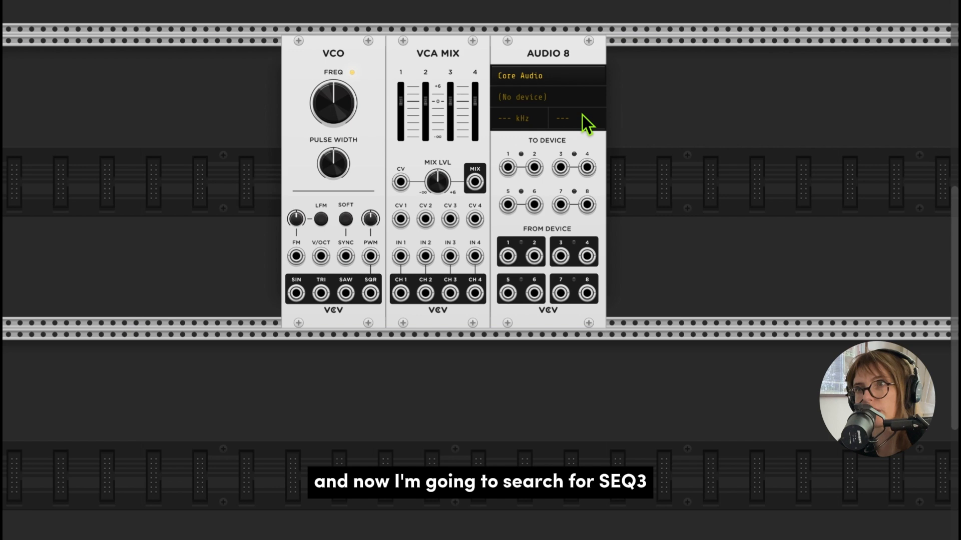
pyautogui.rightClick(681, 191)
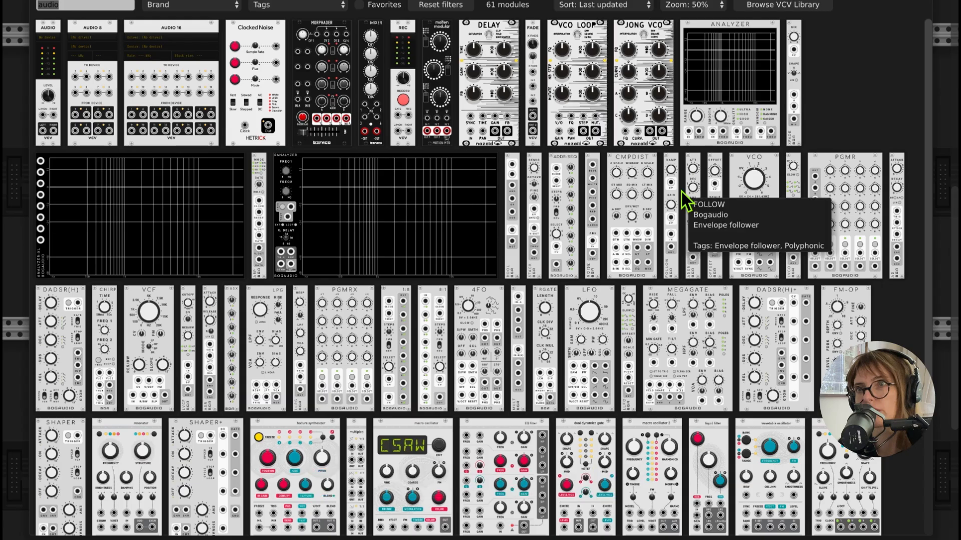
pyautogui.write('seq')
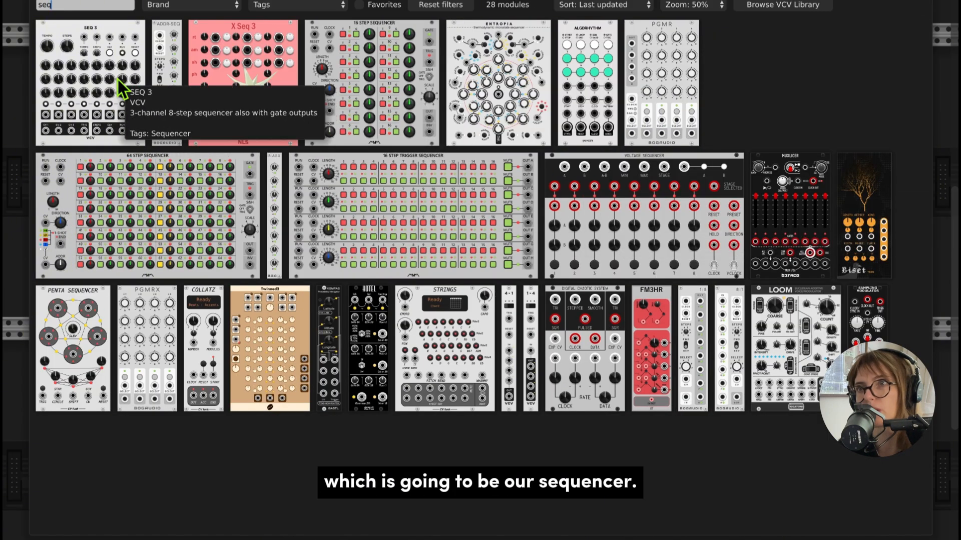
pyautogui.click(120, 89)
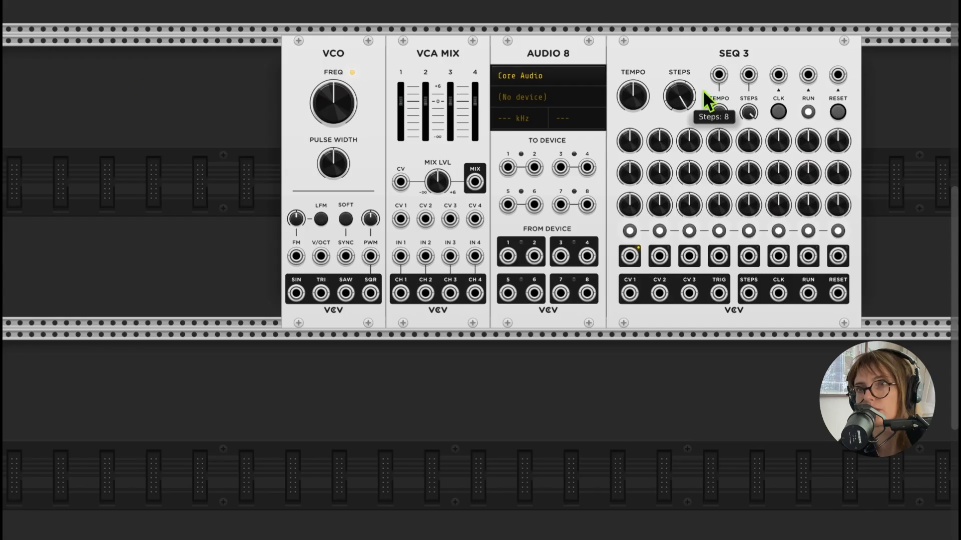
pyautogui.moveTo(746, 60); pyautogui.dragTo(304, 55)
pyautogui.hscroll(-4, 394, 88)
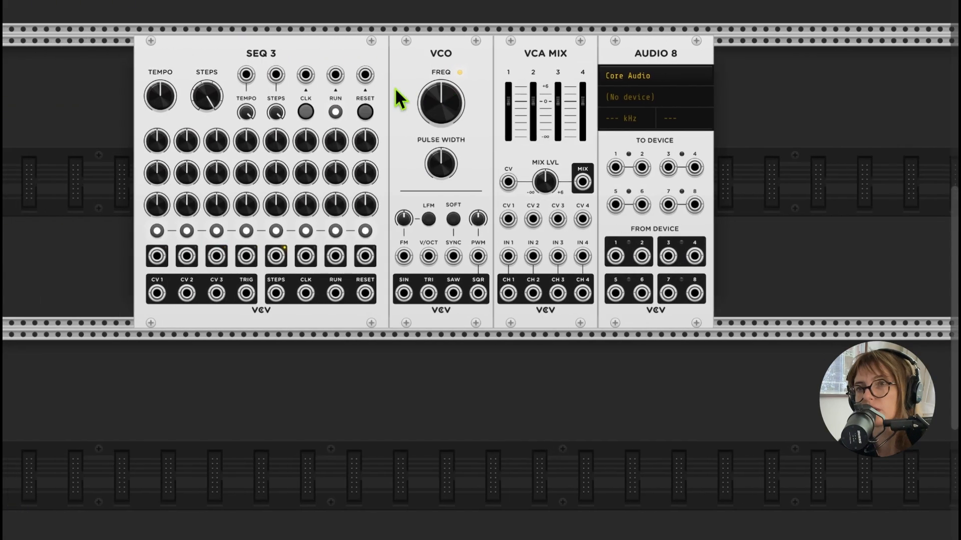
# - Lower the VCA MIX mix level and set the AUDIO 8 device to Multi-Output Device (1-2 out)
pyautogui.scroll(-1, 394, 89)
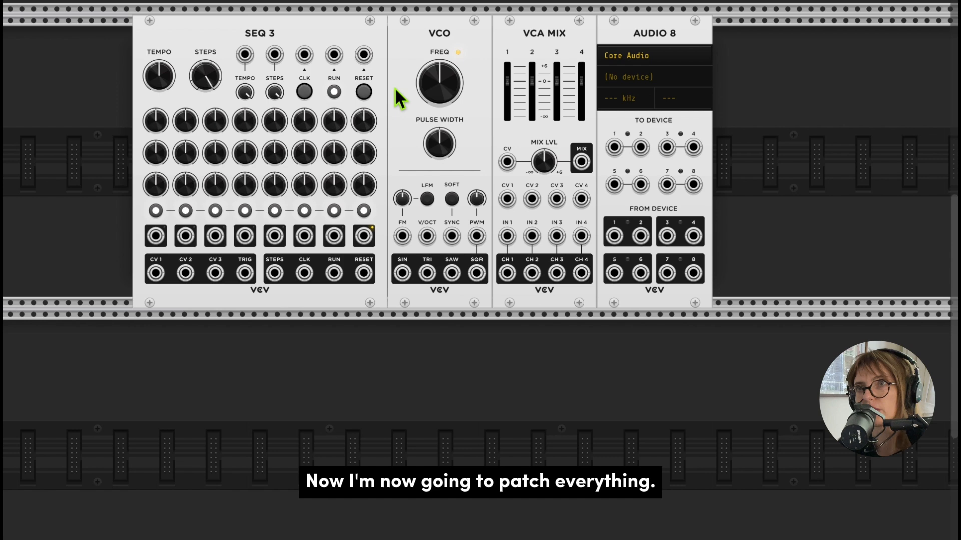
pyautogui.moveTo(549, 157)
pyautogui.mouseDown()
pyautogui.moveTo(551, 175)
pyautogui.moveTo(551, 151)
pyautogui.mouseUp()
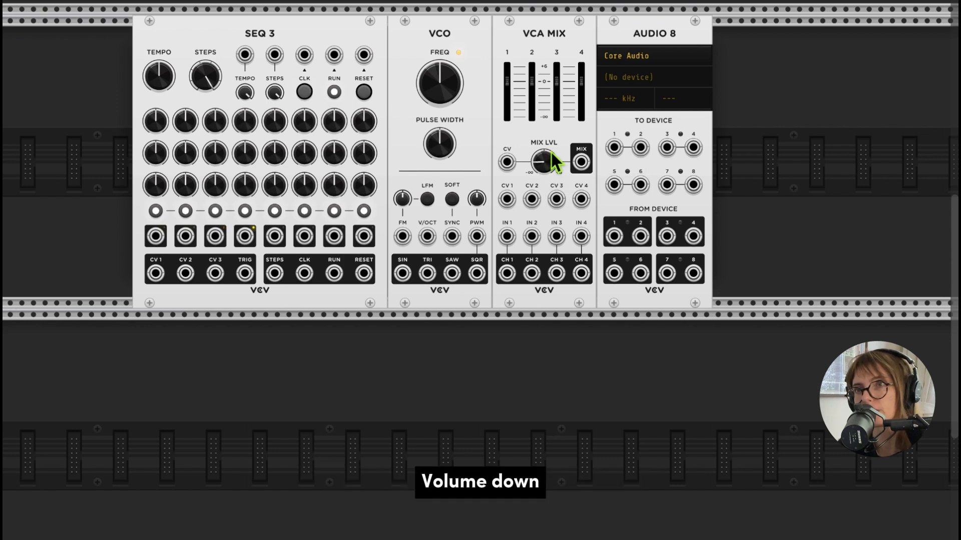
pyautogui.click(623, 55)
pyautogui.click(615, 76)
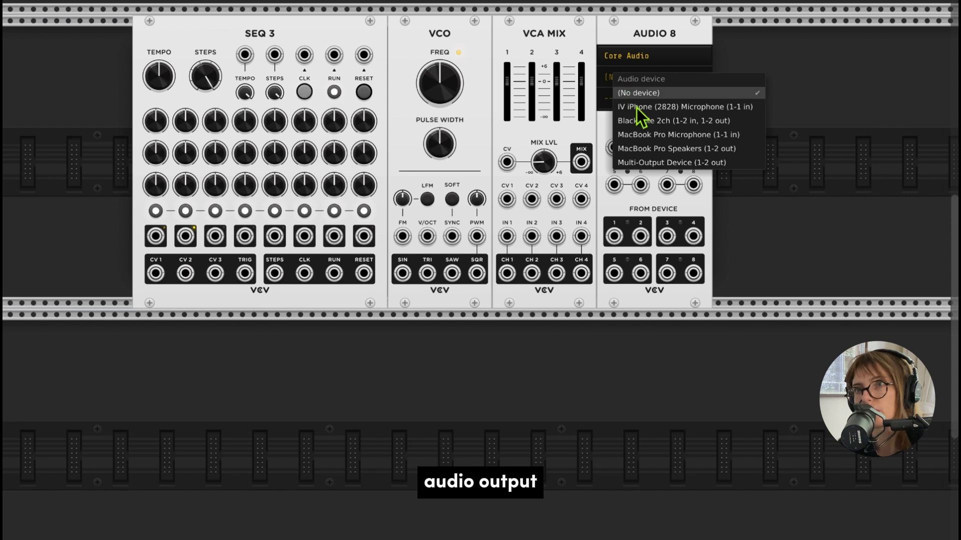
pyautogui.click(642, 160)
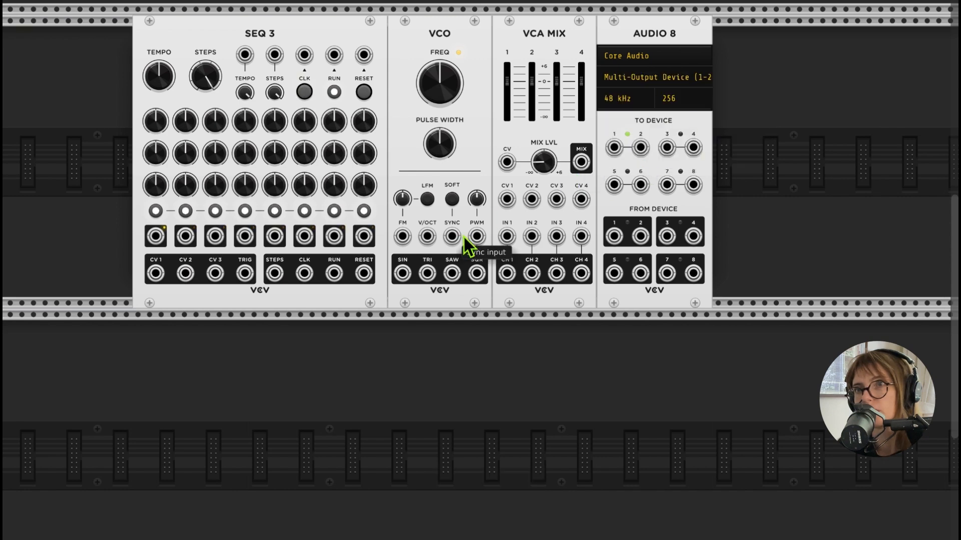
# - Patch the VCO saw output to VCA MIX input 1 and the mix output to AUDIO 8 device inputs 1 and 2
pyautogui.moveTo(452, 273); pyautogui.dragTo(507, 236)
pyautogui.moveTo(581, 162)
pyautogui.mouseDown()
pyautogui.moveTo(614, 148)
pyautogui.moveTo(583, 163)
pyautogui.mouseUp()
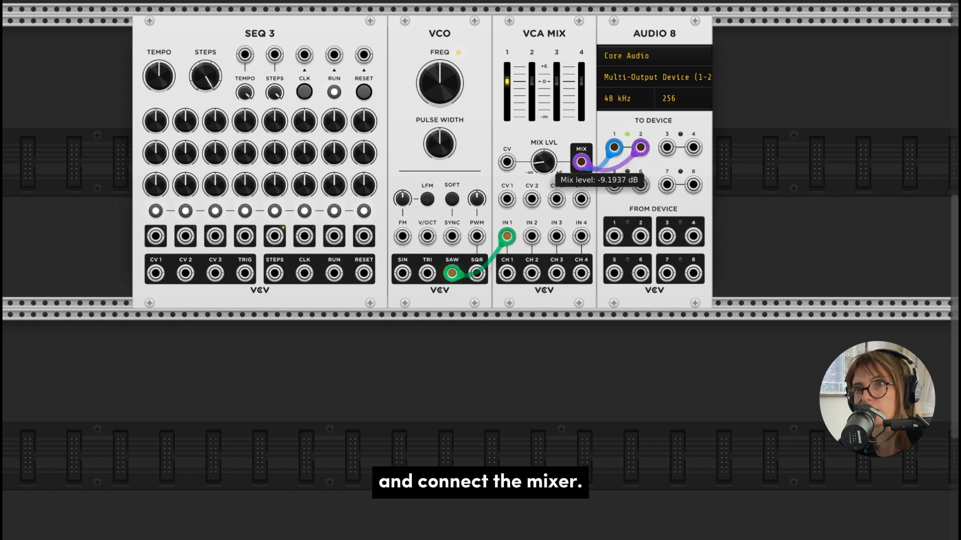
# - Lower the VCO frequency to about 103.8 Hz and the VCA MIX mix level to about -12.1 dB
pyautogui.moveTo(452, 107); pyautogui.dragTo(452, 128)
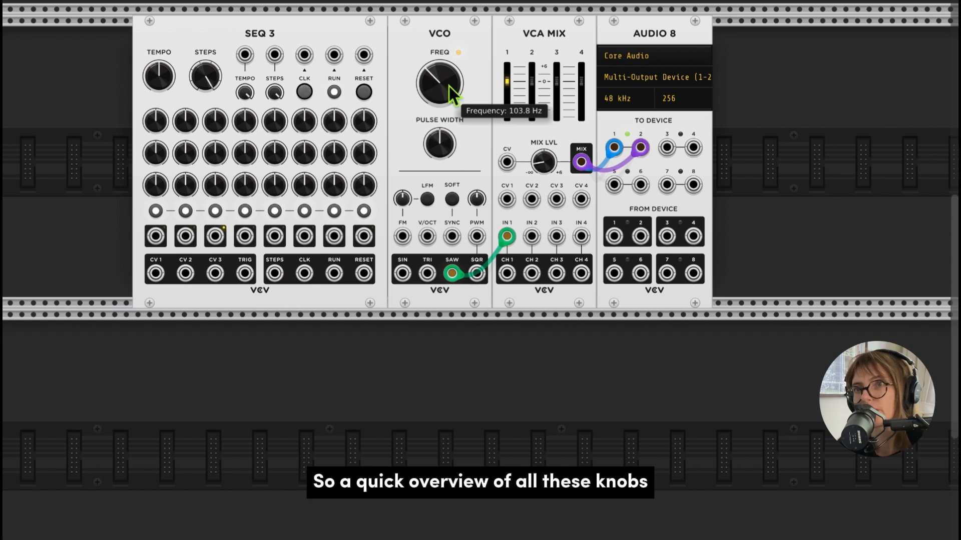
pyautogui.moveTo(543, 157); pyautogui.dragTo(544, 172)
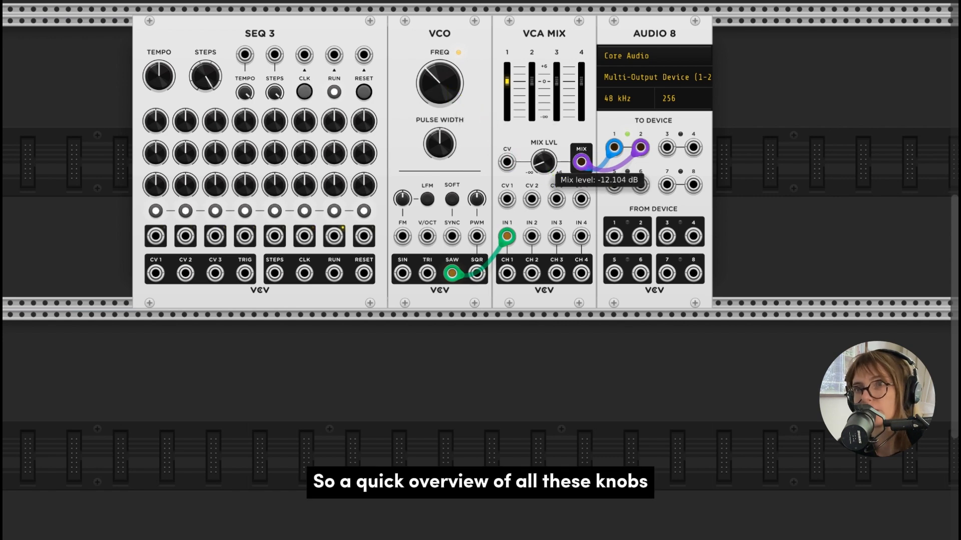
# - Raise the SEQ 3 tempo to speed up the clock and bring it slightly back down
pyautogui.hscroll(-5, 370, 185)
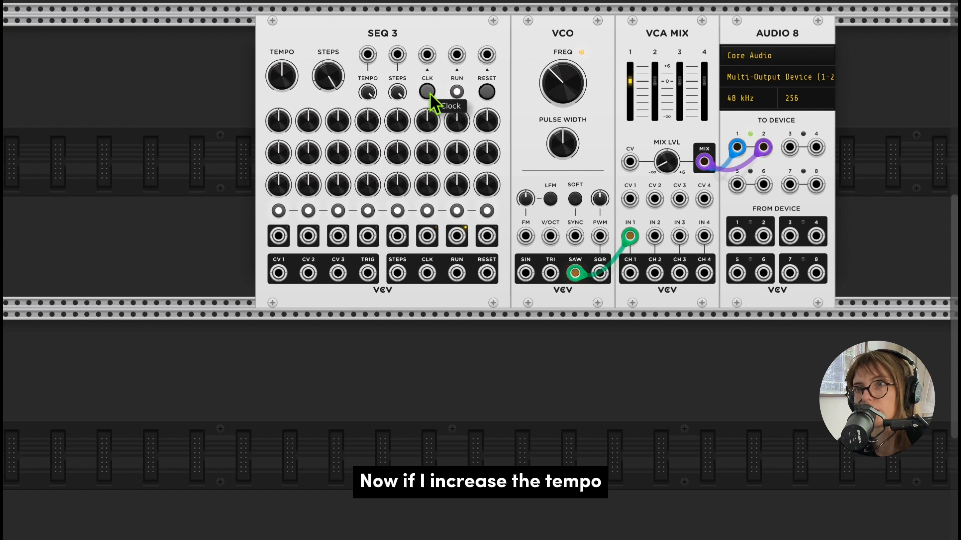
pyautogui.moveTo(282, 78)
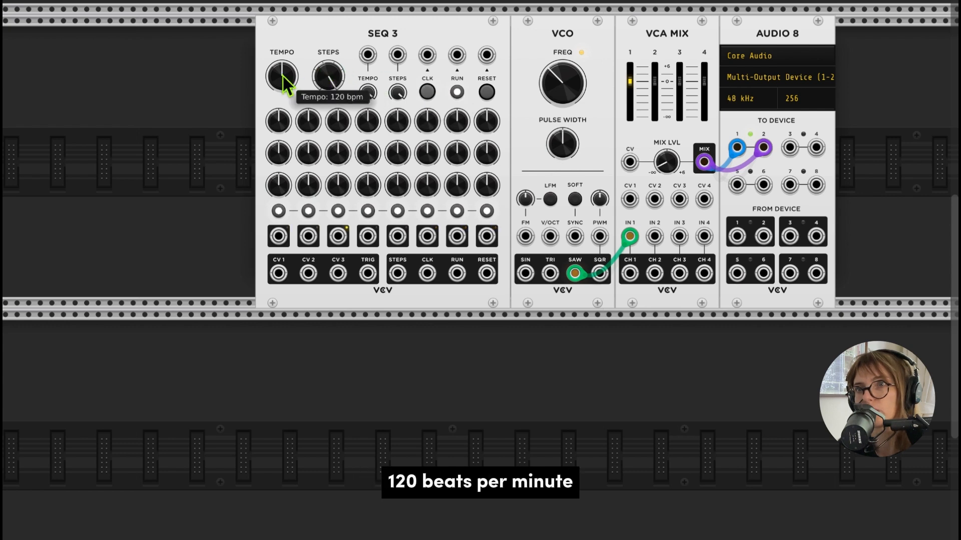
pyautogui.moveTo(282, 78); pyautogui.dragTo(282, 38)
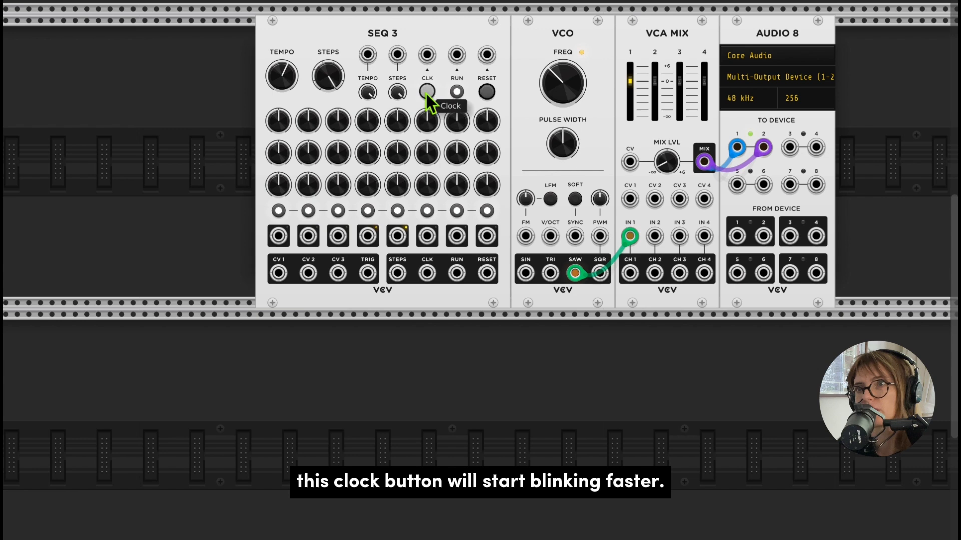
pyautogui.moveTo(290, 84)
pyautogui.mouseDown()
pyautogui.moveTo(291, 12)
pyautogui.moveTo(290, 97)
pyautogui.mouseUp()
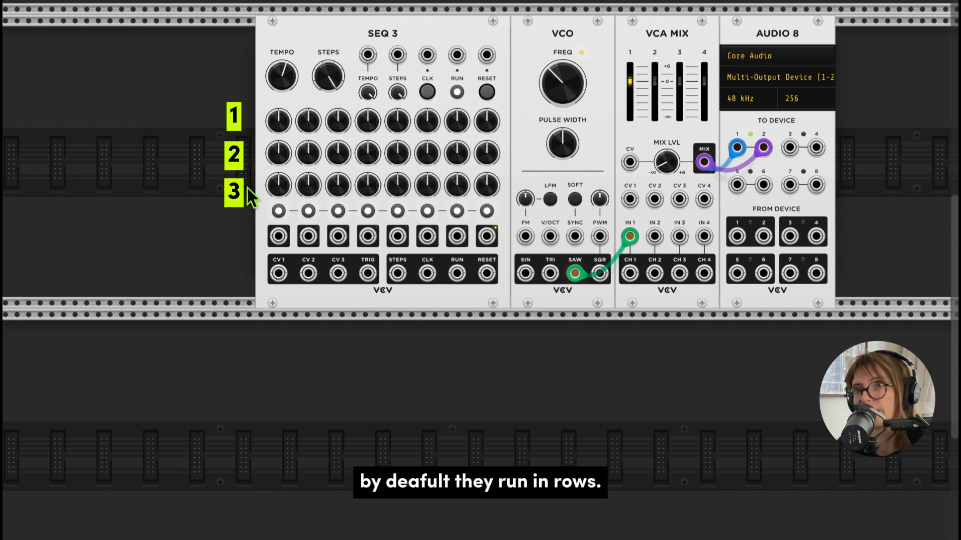
# - Try shorter SEQ 3 sequences of 5 and 7 steps, and restore the full 8 steps
pyautogui.hscroll(2, 247, 188)
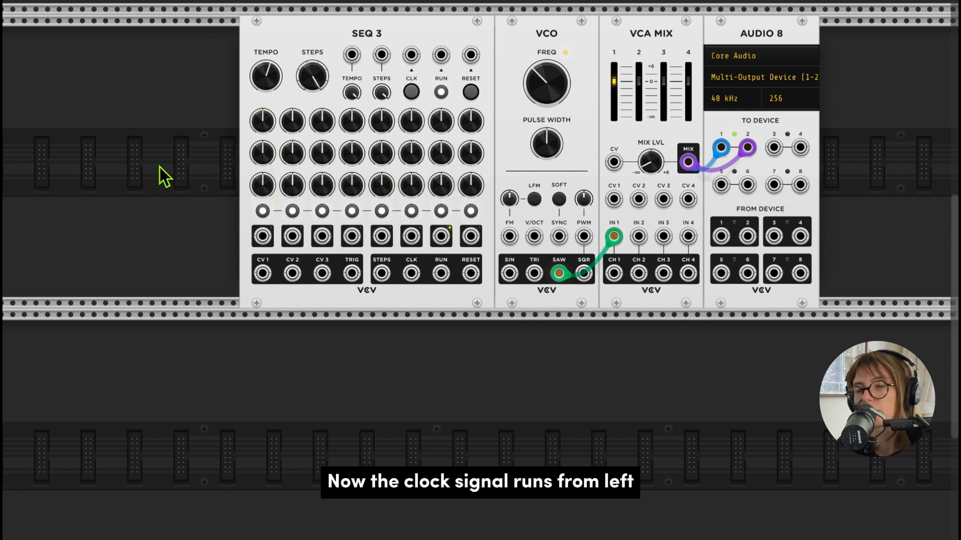
pyautogui.hscroll(2, 160, 167)
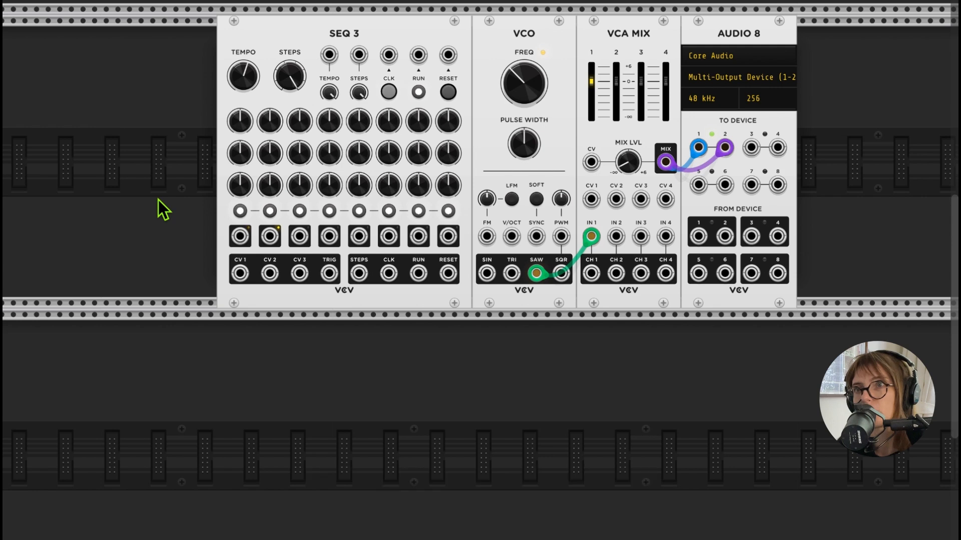
pyautogui.moveTo(295, 70); pyautogui.dragTo(294, 79)
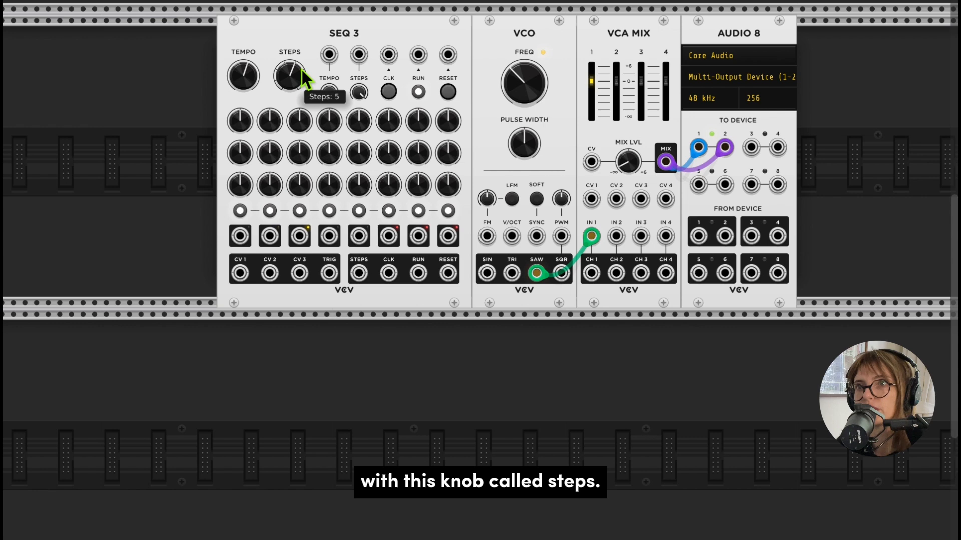
pyautogui.scroll(1, 469, 253)
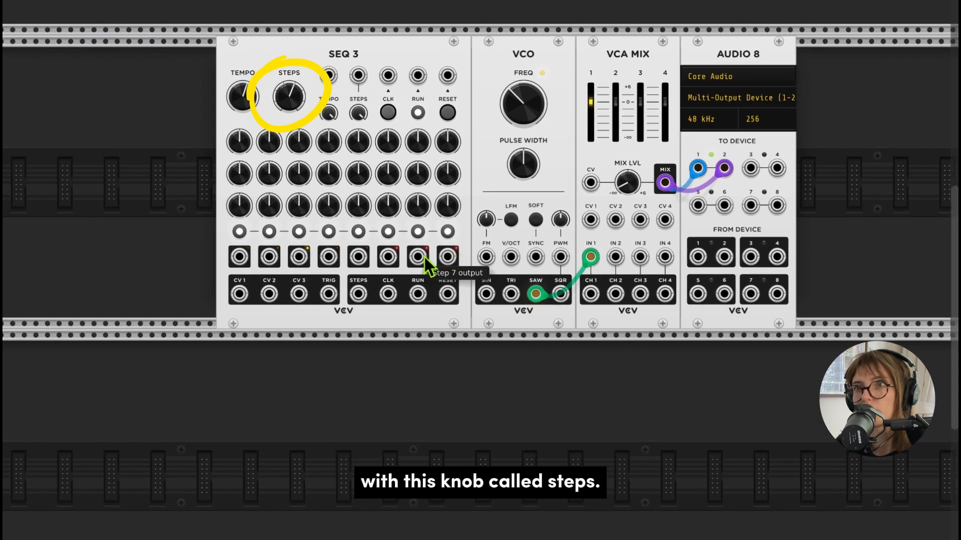
pyautogui.scroll(-1, 395, 259)
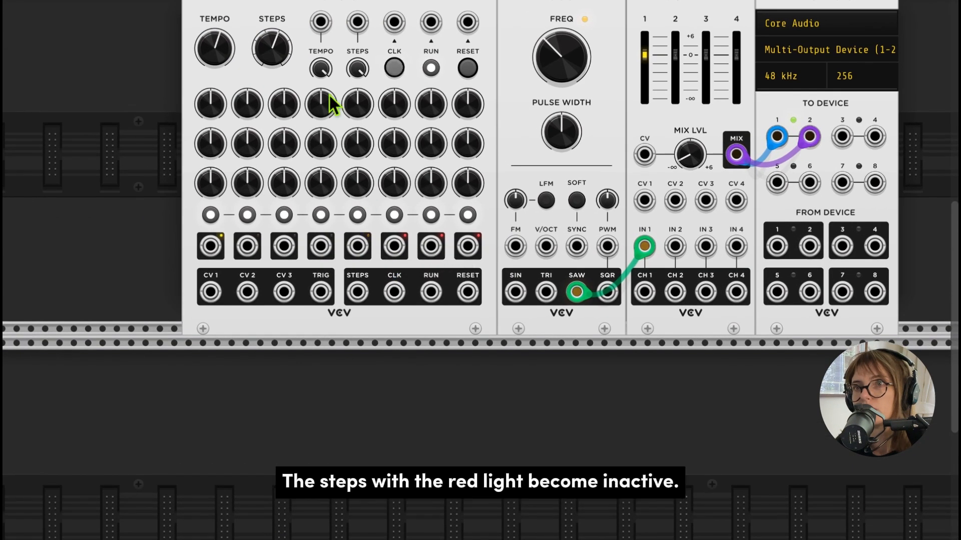
pyautogui.moveTo(295, 89); pyautogui.dragTo(295, 83)
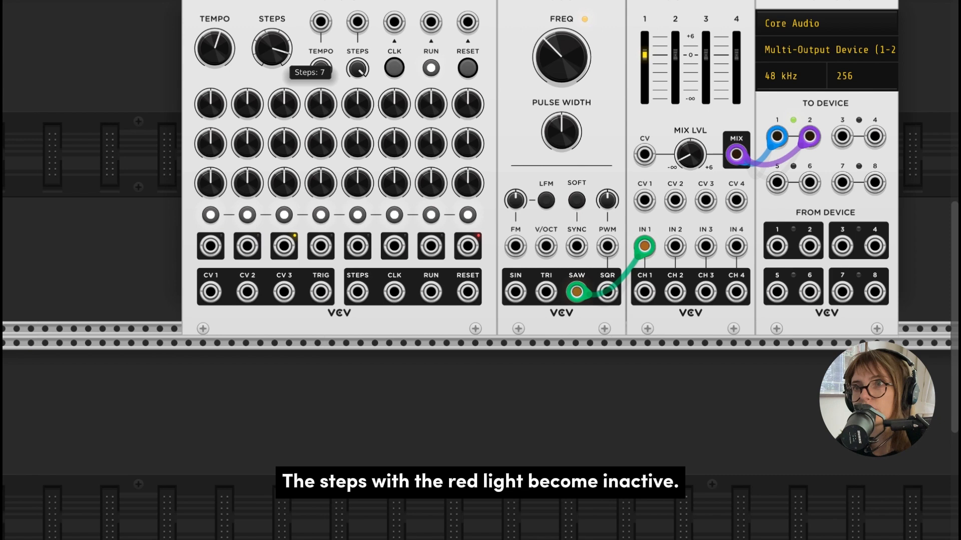
pyautogui.moveTo(277, 53); pyautogui.dragTo(277, 47)
pyautogui.scroll(3, 464, 185)
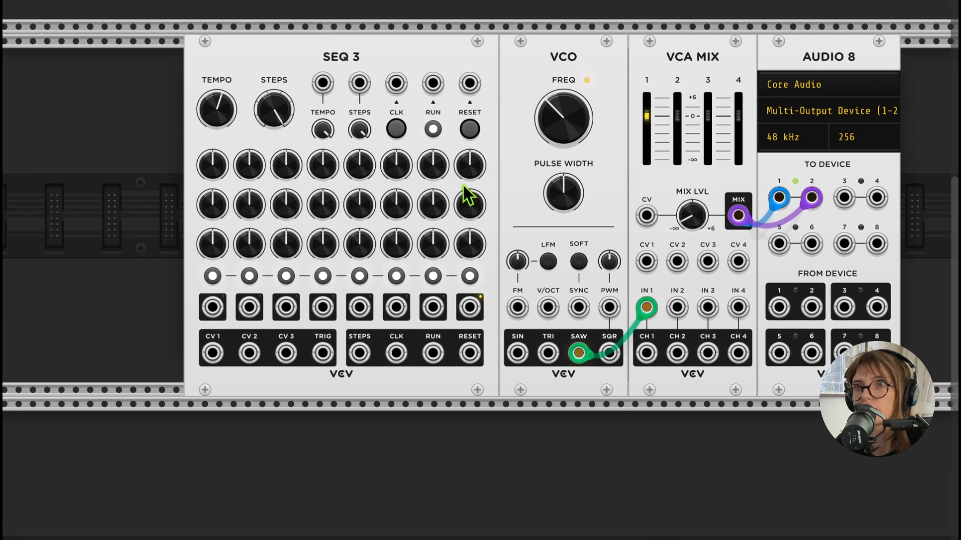
# - Patch the SEQ 3 CV 1 output to the VCO's V/OCT input
pyautogui.hscroll(1, 464, 185)
pyautogui.scroll(-1, 463, 185)
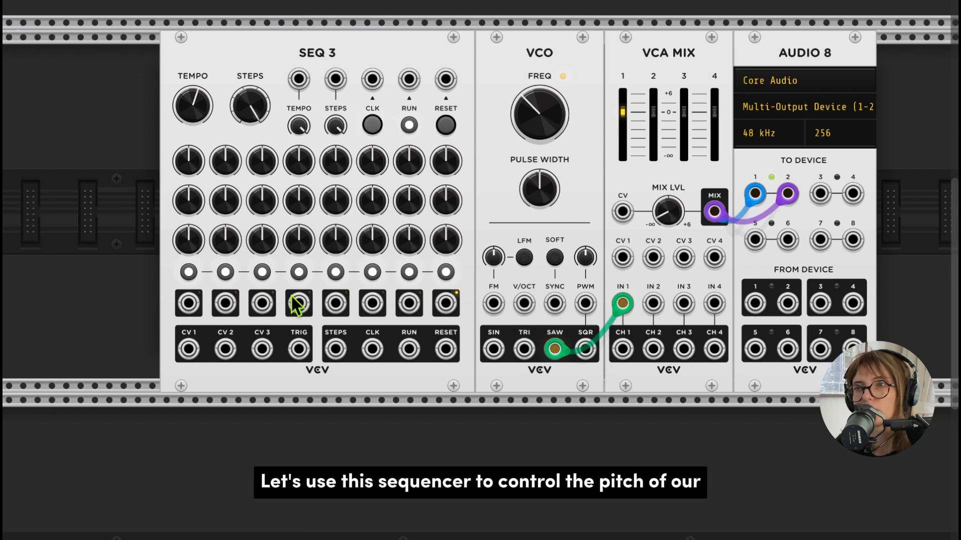
pyautogui.moveTo(189, 348); pyautogui.dragTo(531, 308)
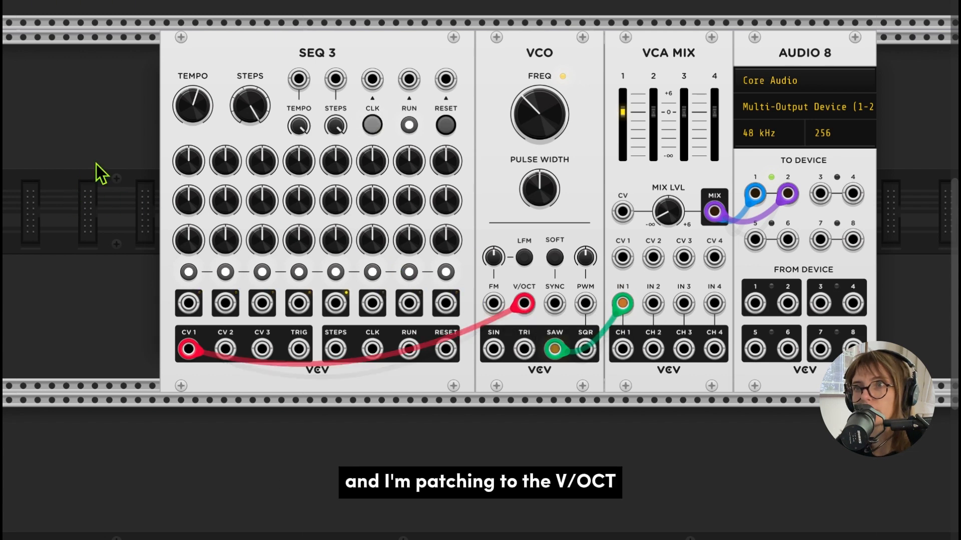
# - Turn the SEQ 3 first-row step knobs slightly to vary the pitches and adjust the VCA MIX mix level
pyautogui.moveTo(199, 170); pyautogui.dragTo(275, 157)
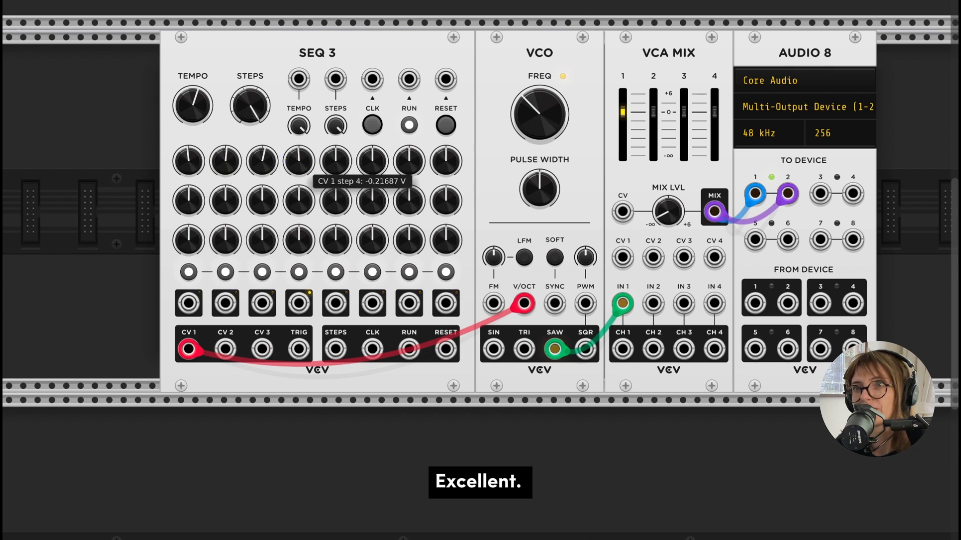
pyautogui.moveTo(343, 165)
pyautogui.mouseDown()
pyautogui.moveTo(412, 146)
pyautogui.moveTo(451, 160)
pyautogui.moveTo(451, 144)
pyautogui.moveTo(451, 158)
pyautogui.moveTo(341, 167)
pyautogui.mouseUp()
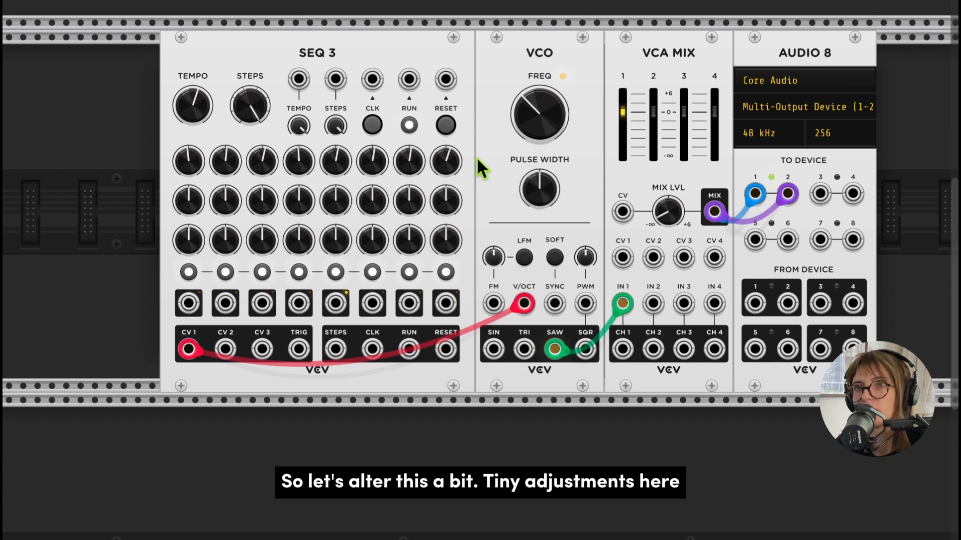
pyautogui.moveTo(667, 212); pyautogui.dragTo(668, 213)
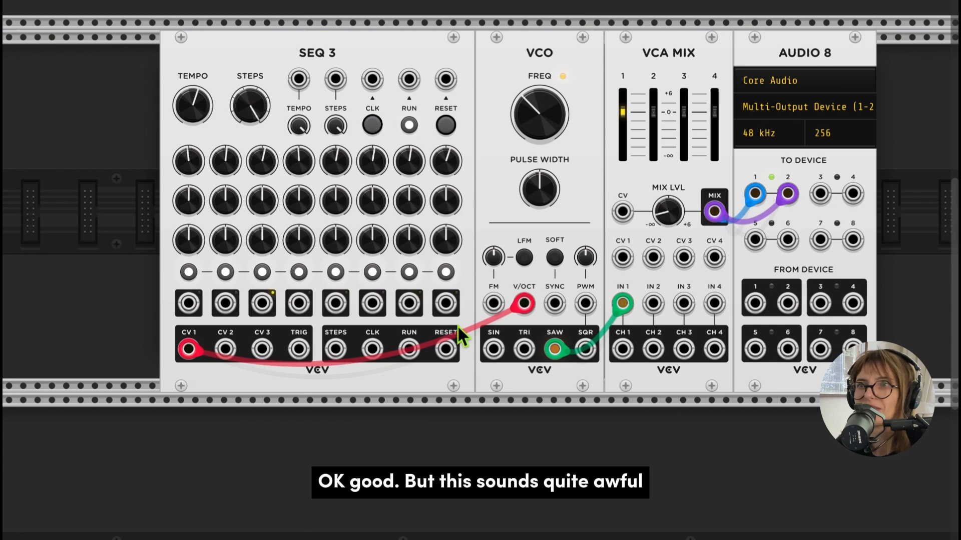
# - Add a VCV Quantizer module and place it between SEQ 3 and the VCO
pyautogui.scroll(-3, 457, 326)
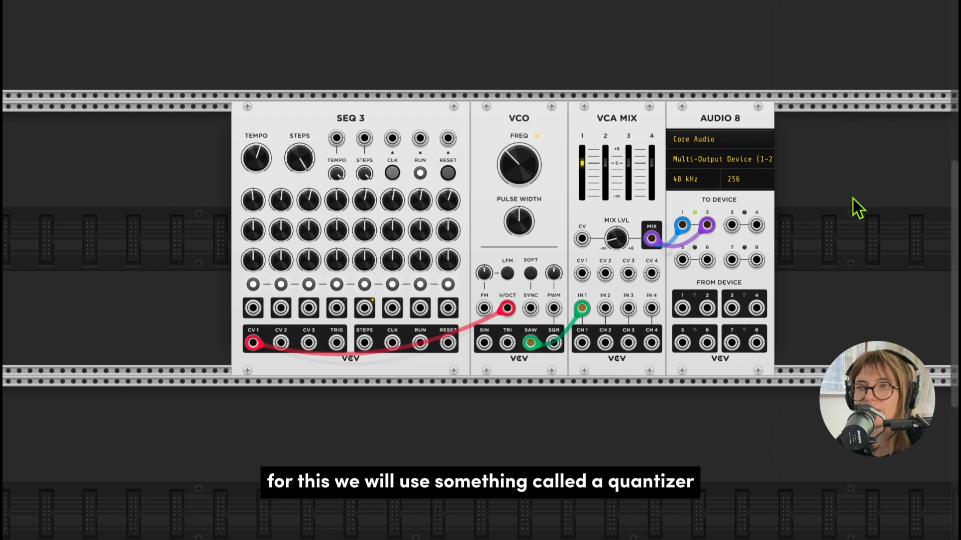
pyautogui.rightClick(814, 211)
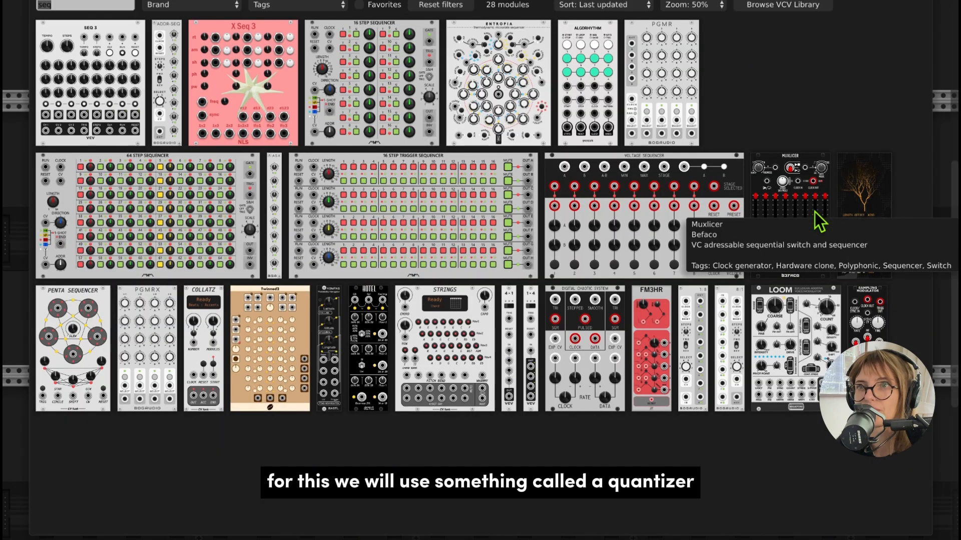
pyautogui.write('quanti')
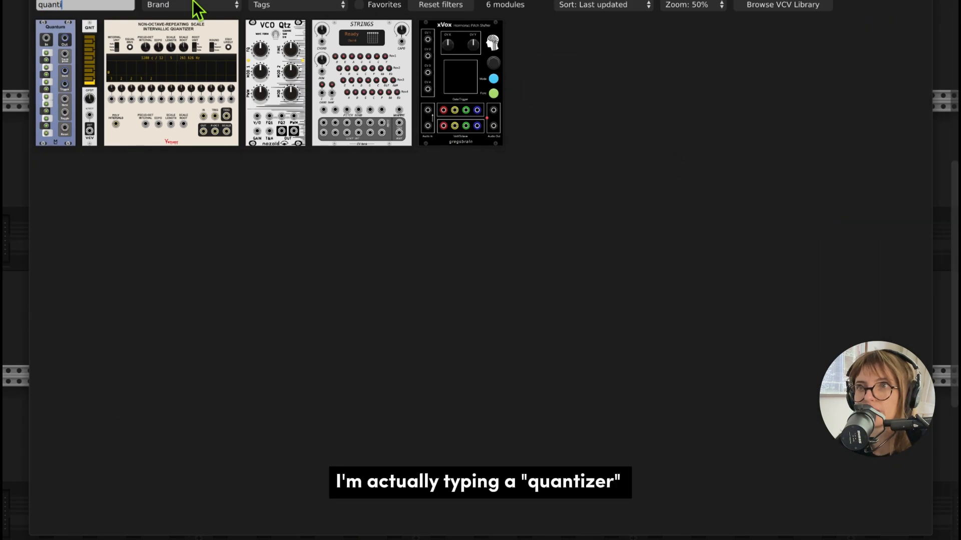
pyautogui.click(97, 61)
pyautogui.moveTo(811, 131); pyautogui.dragTo(485, 132)
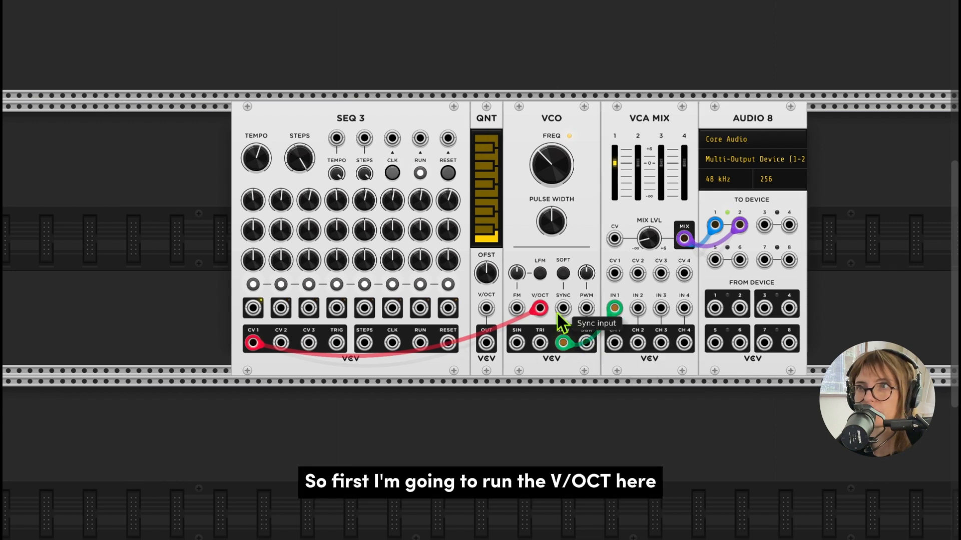
# - Reroute the SEQ 3 CV 1 cable to the quantizer's V/OCT input and patch the quantizer's output to the VCO's V/OCT input
pyautogui.moveTo(540, 308); pyautogui.dragTo(492, 315)
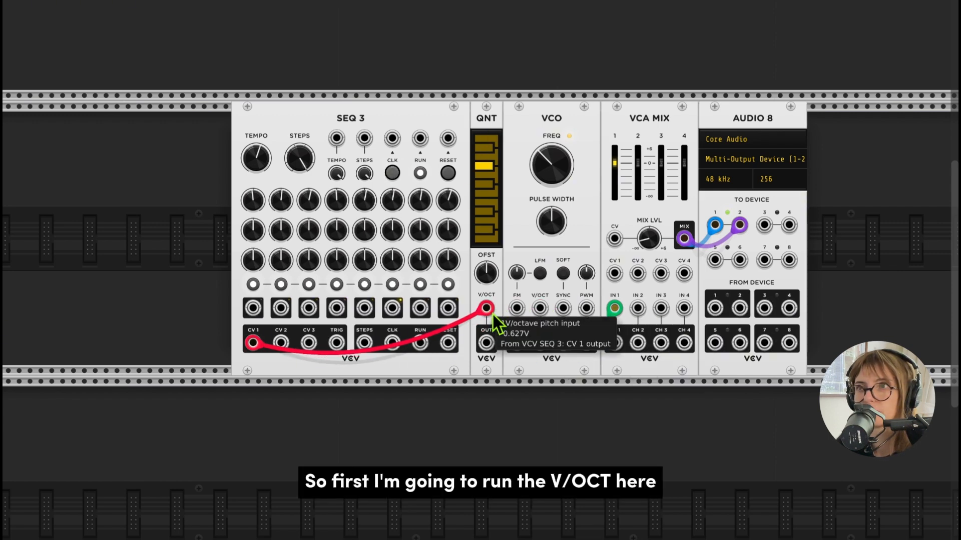
pyautogui.rightClick(489, 345)
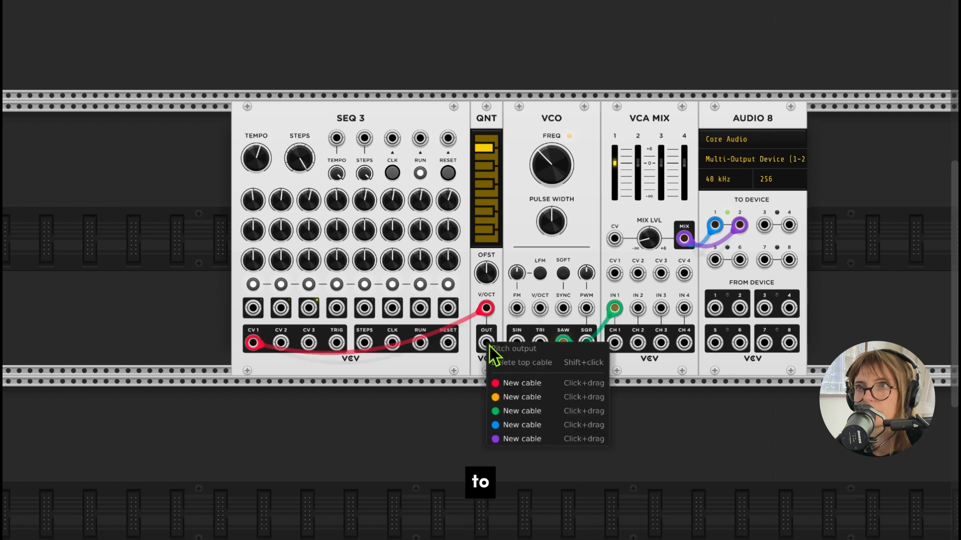
pyautogui.click(515, 395)
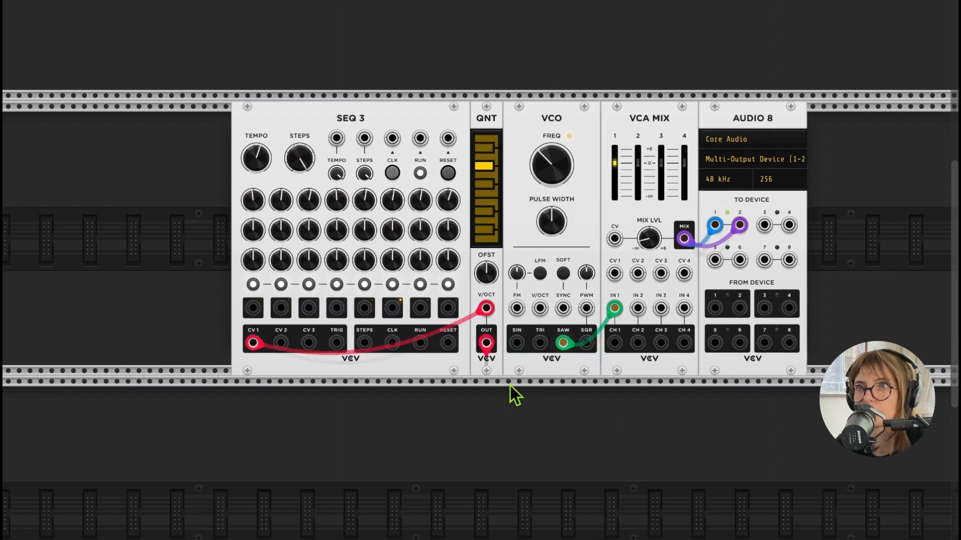
pyautogui.click(539, 307)
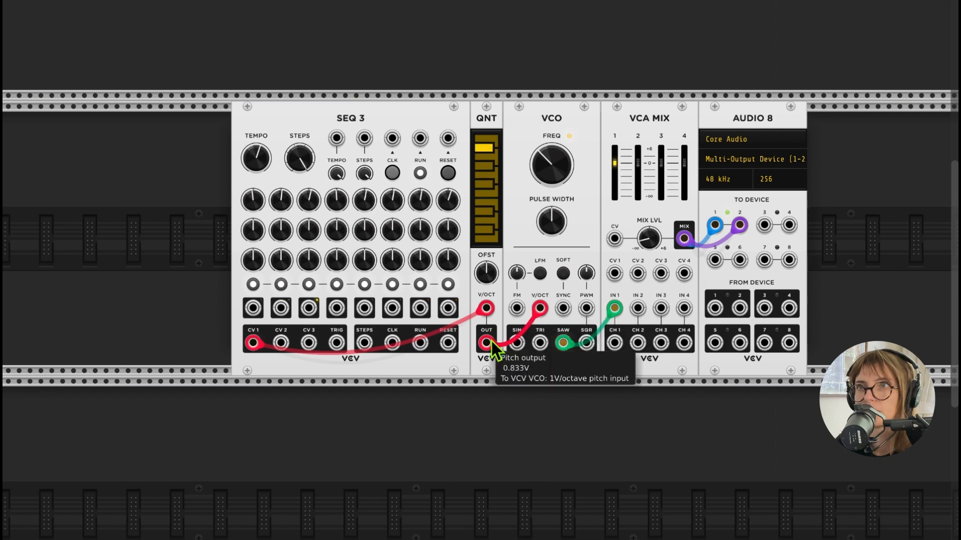
# - Load the Dorian factory preset on the quantizer
pyautogui.hscroll(2, 542, 318)
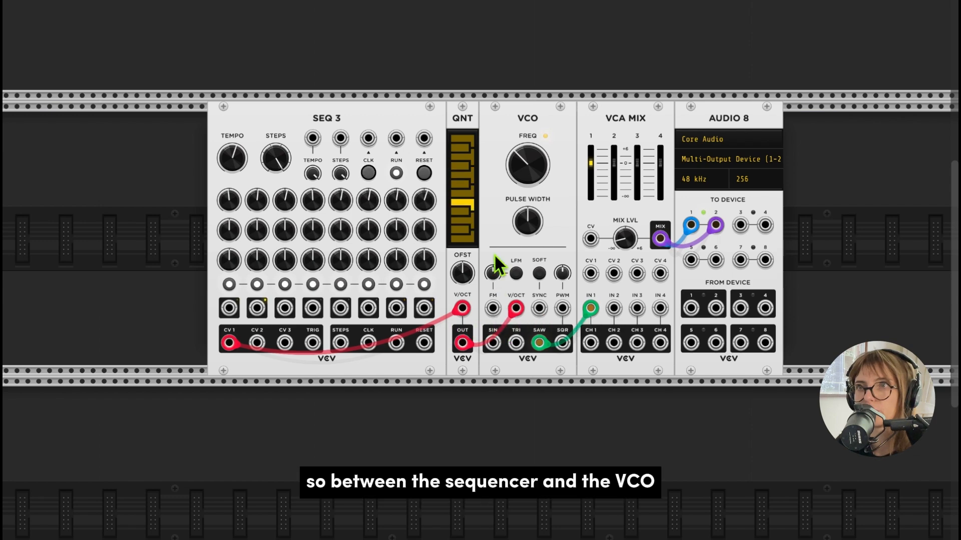
pyautogui.moveTo(458, 349)
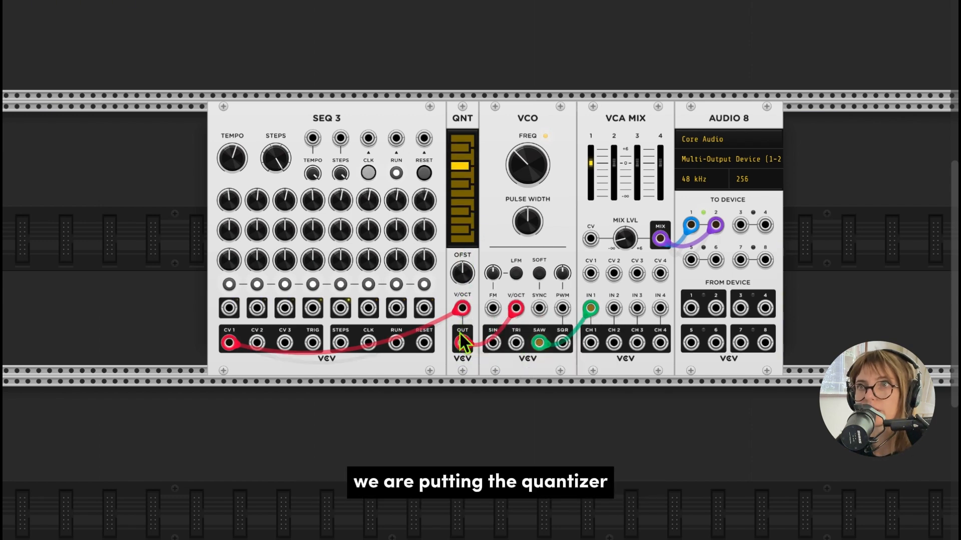
pyautogui.moveTo(463, 308)
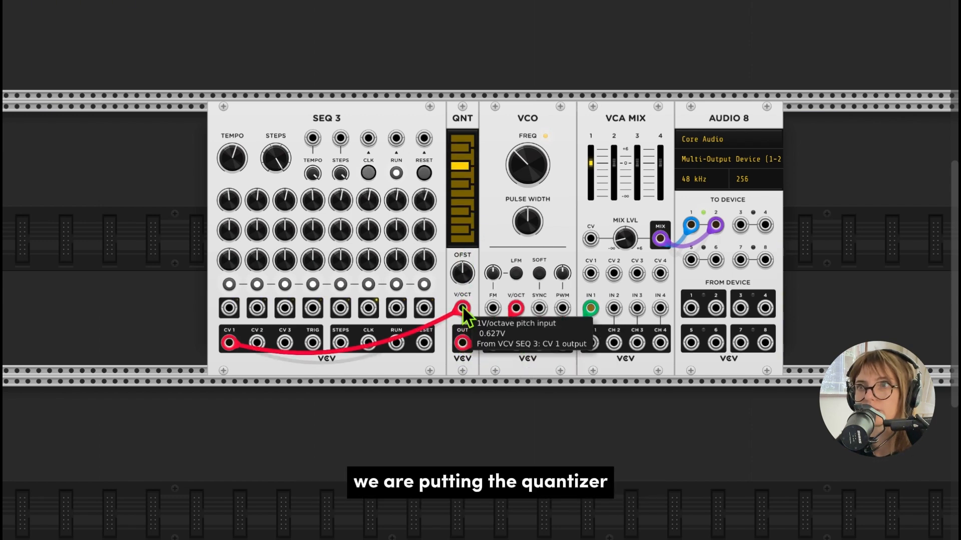
pyautogui.rightClick(460, 220)
pyautogui.moveTo(476, 264)
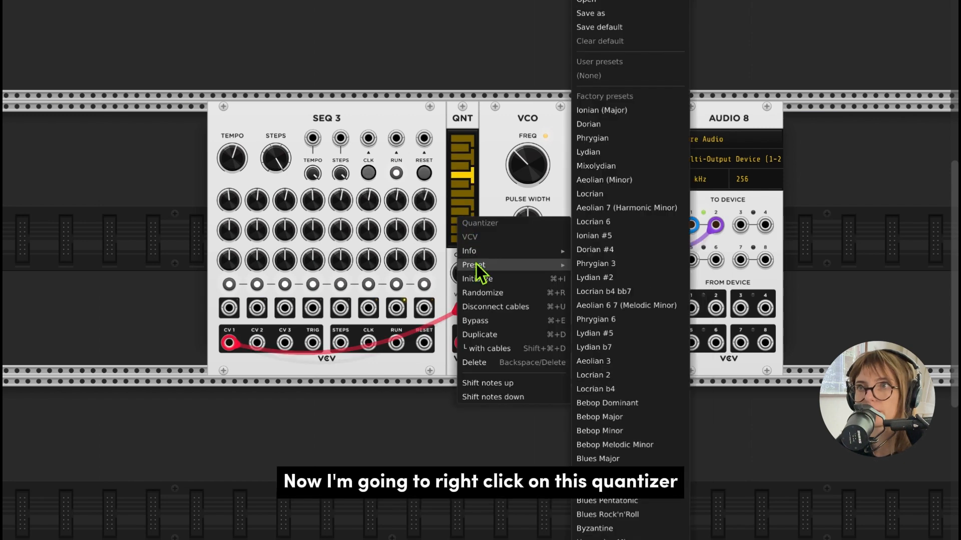
pyautogui.click(601, 127)
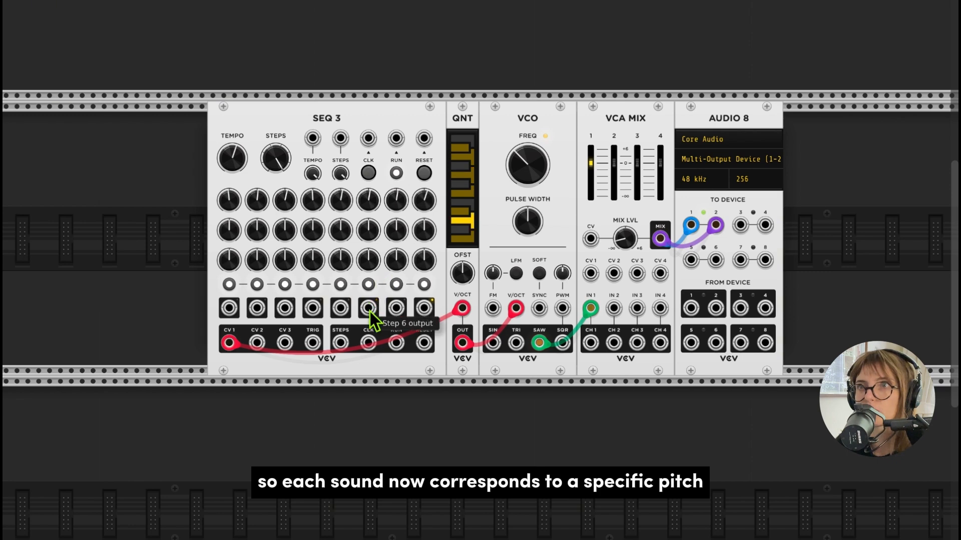
# - Try toggling the SEQ 3 step 1 trigger and one of the quantizer's notes
pyautogui.moveTo(370, 204)
pyautogui.mouseDown()
pyautogui.moveTo(371, 191)
pyautogui.moveTo(370, 204)
pyautogui.mouseUp()
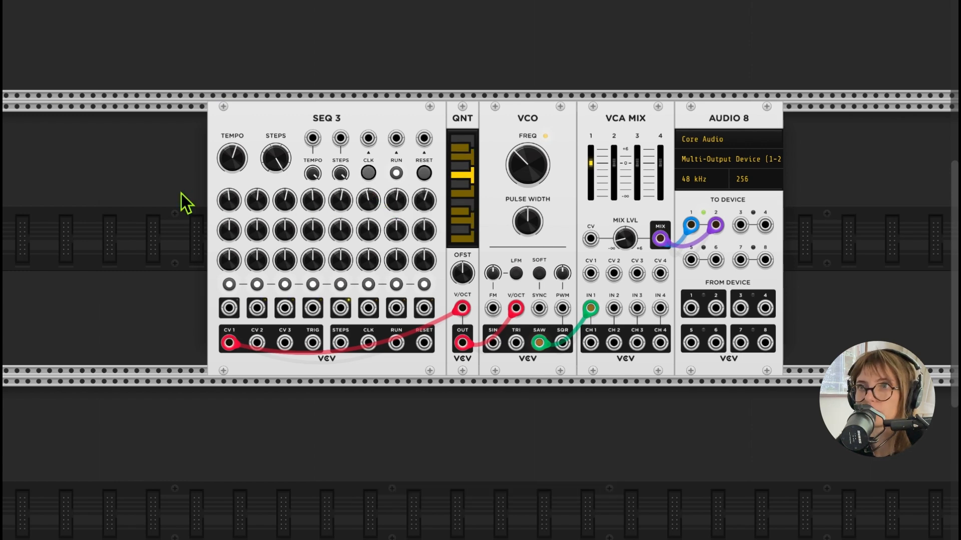
pyautogui.click(229, 282)
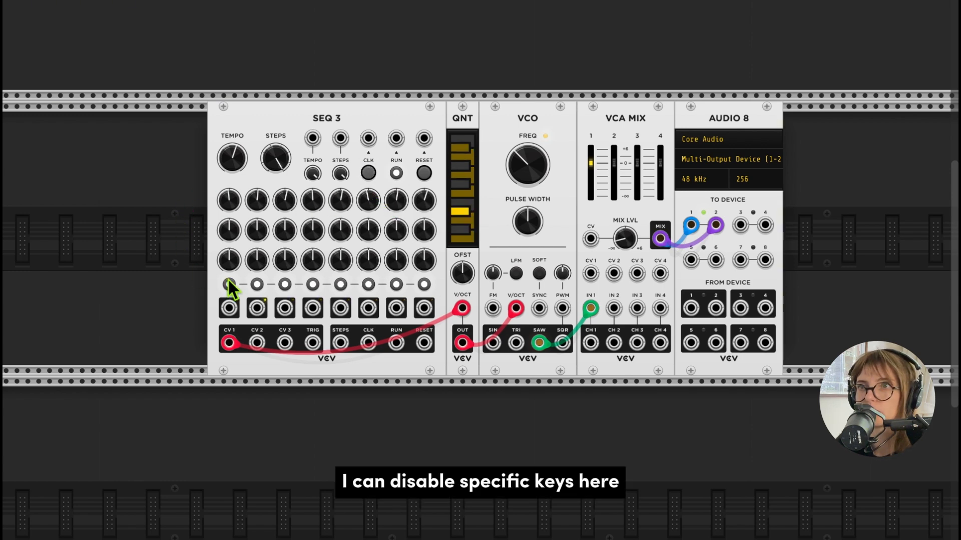
pyautogui.click(461, 212)
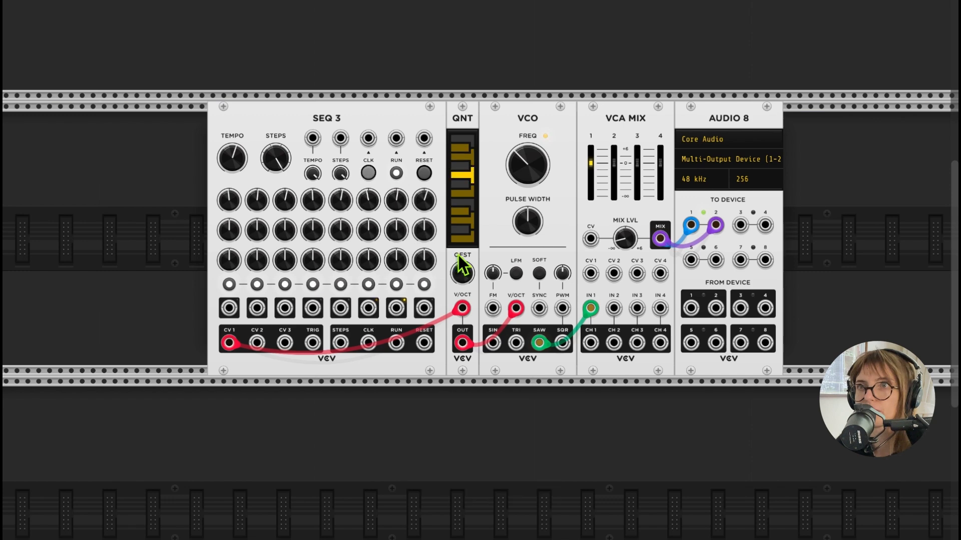
# - Add a second VCO module and place it between the first VCO and VCA MIX
pyautogui.hscroll(5, 458, 255)
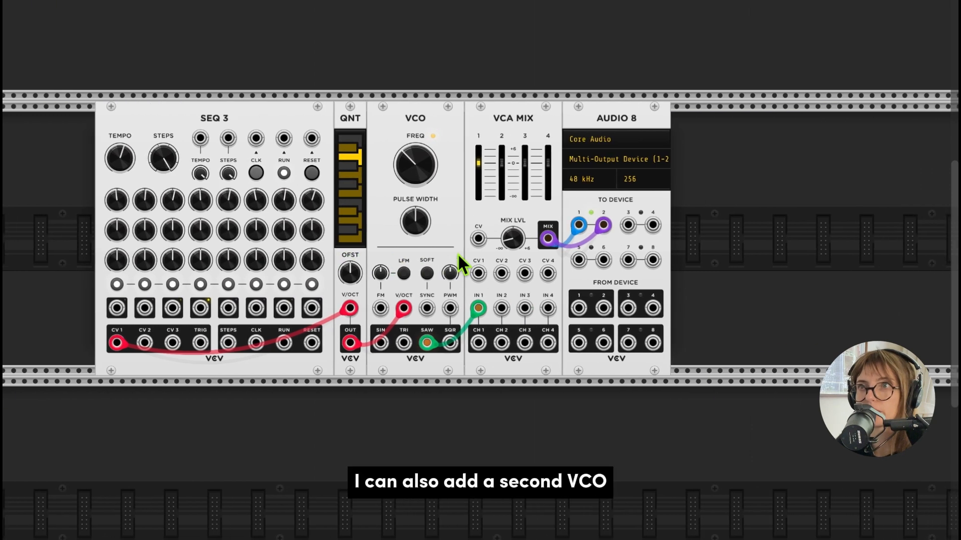
pyautogui.hscroll(3, 457, 253)
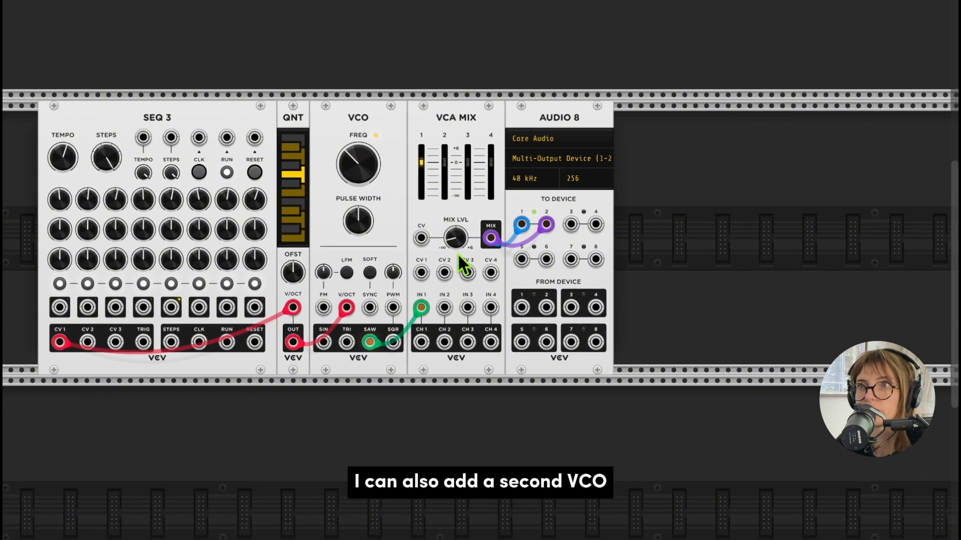
pyautogui.rightClick(663, 224)
pyautogui.write('vco')
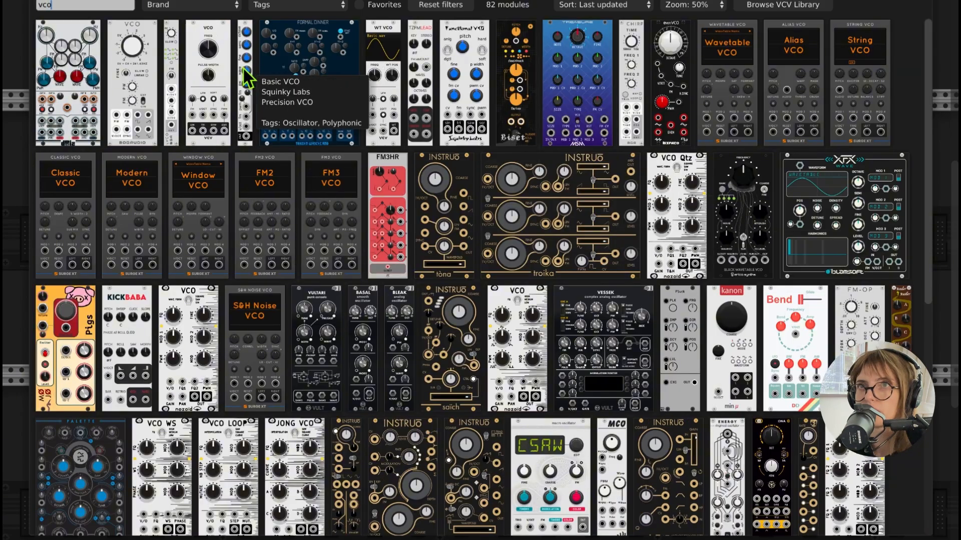
pyautogui.click(208, 73)
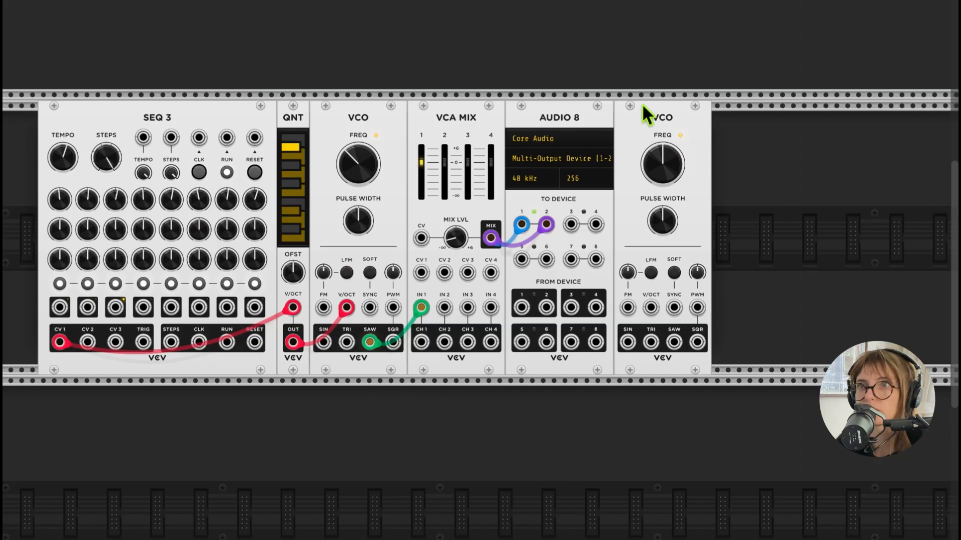
pyautogui.moveTo(642, 103); pyautogui.dragTo(446, 116)
pyautogui.hscroll(-3, 496, 177)
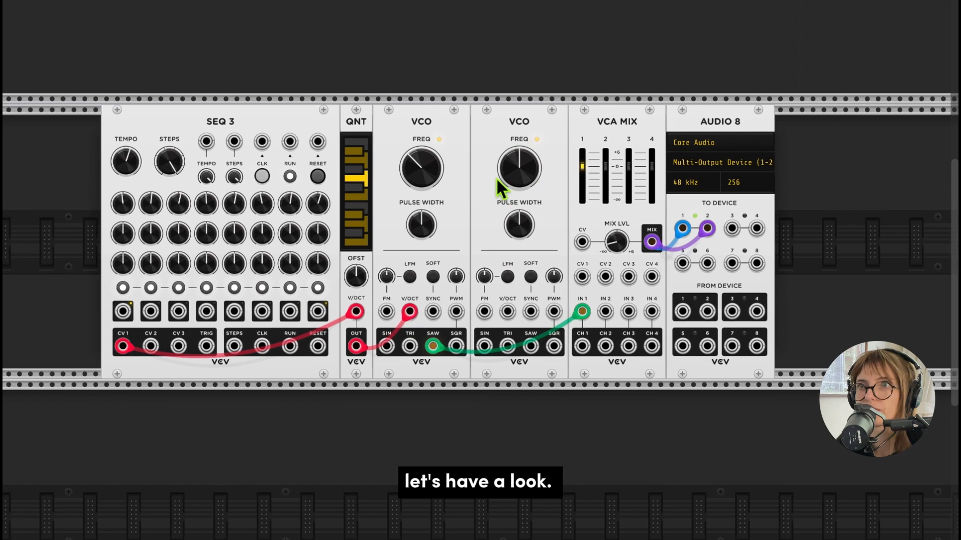
# - Patch SEQ 3 CV 2 to the second VCO's V/OCT input and its square output to VCA MIX input 2
pyautogui.moveTo(150, 346); pyautogui.dragTo(508, 313)
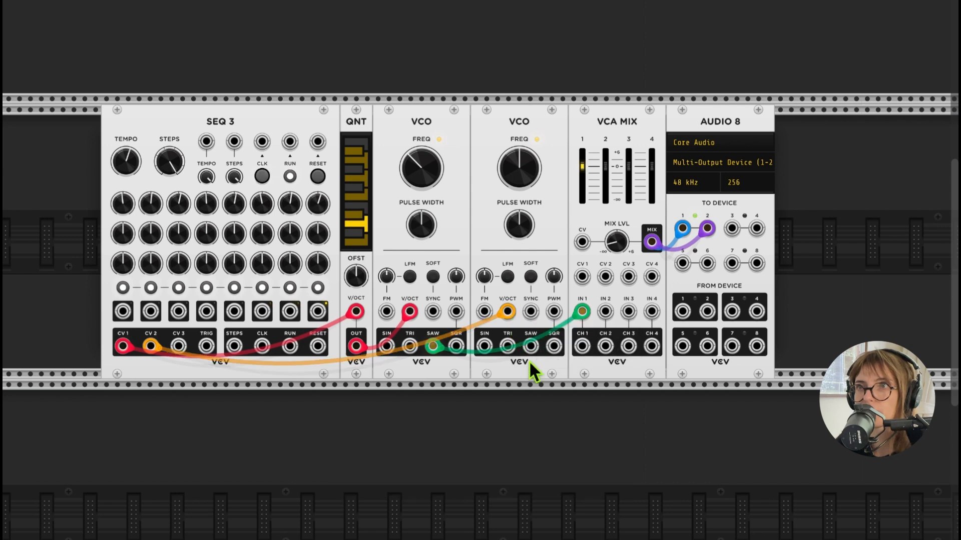
pyautogui.rightClick(556, 348)
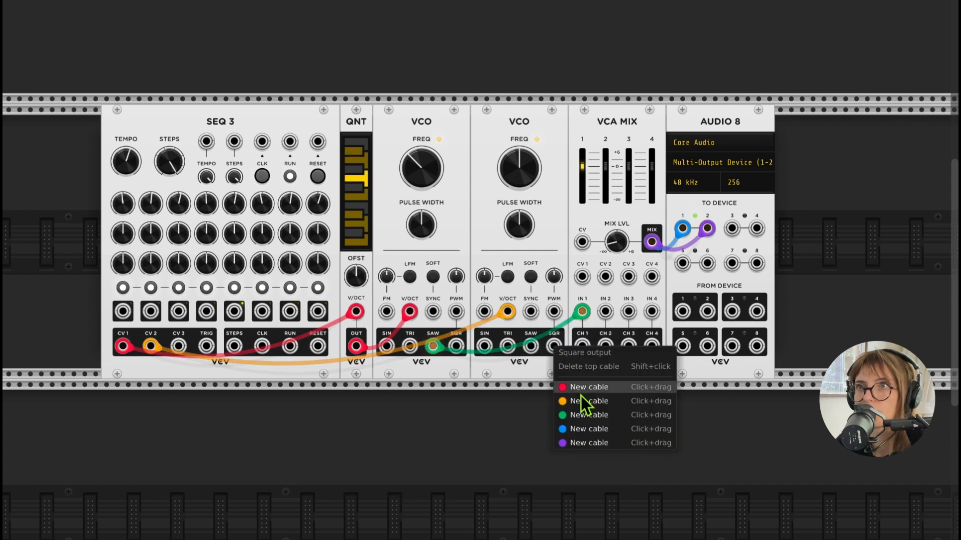
pyautogui.moveTo(585, 400); pyautogui.dragTo(606, 314)
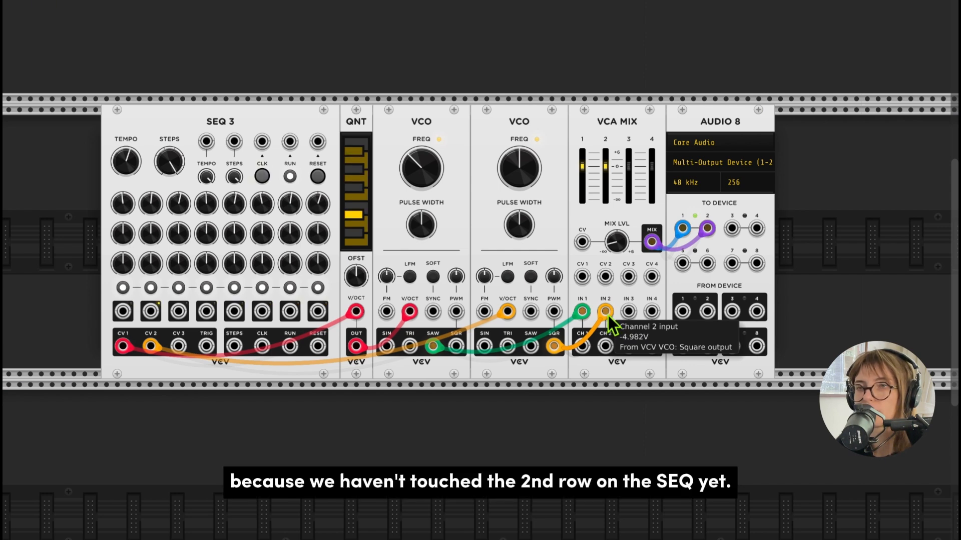
# - Lower the VCA MIX mix level
pyautogui.hscroll(2, 613, 328)
pyautogui.hscroll(1, 608, 317)
pyautogui.moveTo(582, 246); pyautogui.dragTo(582, 286)
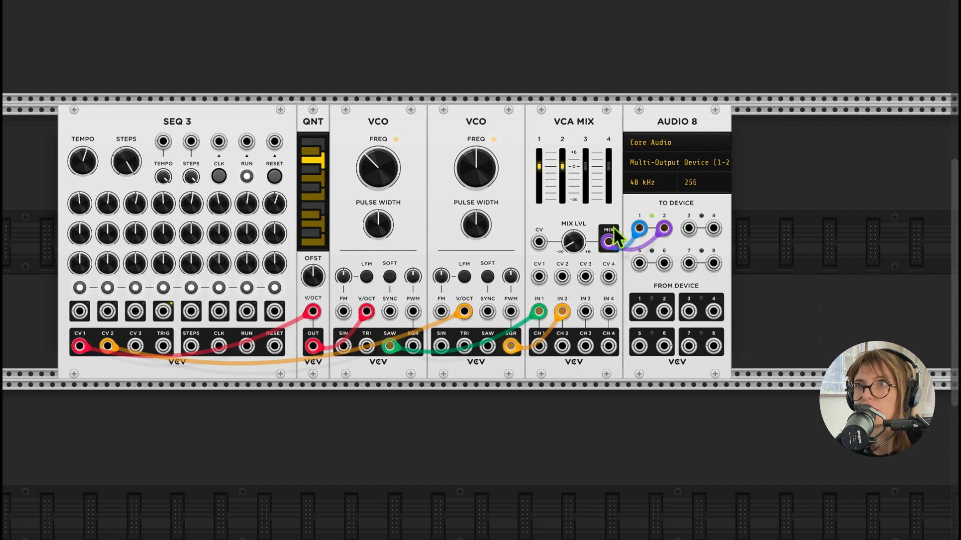
# - Add a second VCV Quantizer module and place it directly after the first quantizer
pyautogui.rightClick(782, 220)
pyautogui.write('quan')
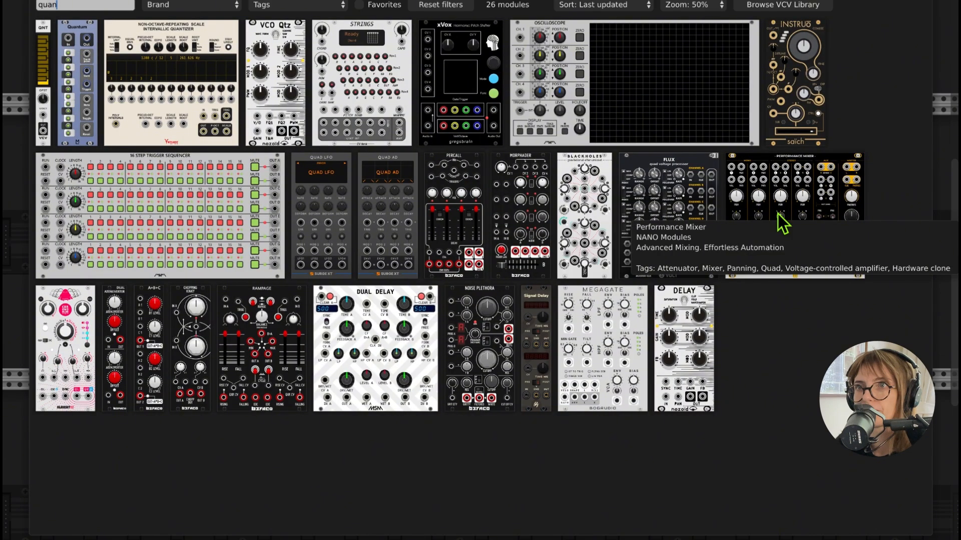
pyautogui.click(43, 57)
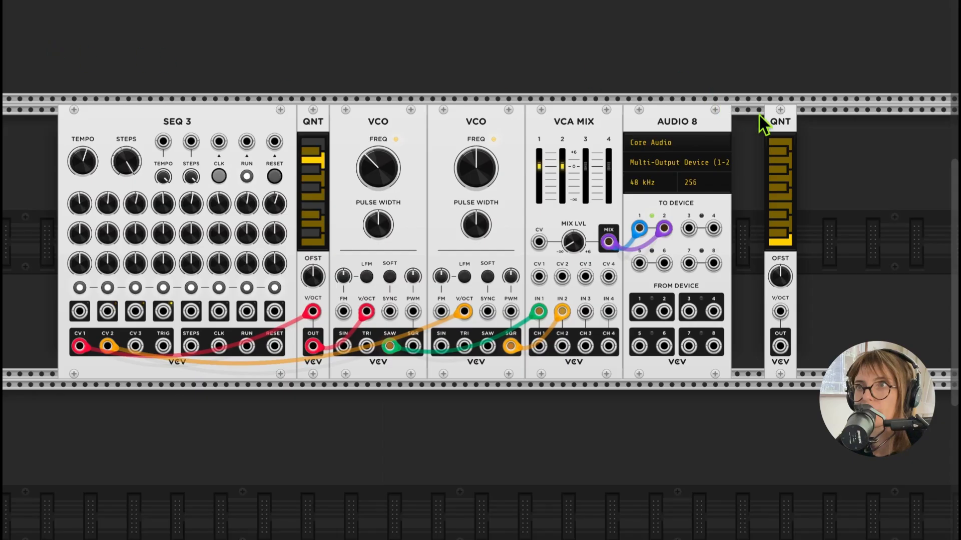
pyautogui.moveTo(761, 120); pyautogui.dragTo(346, 124)
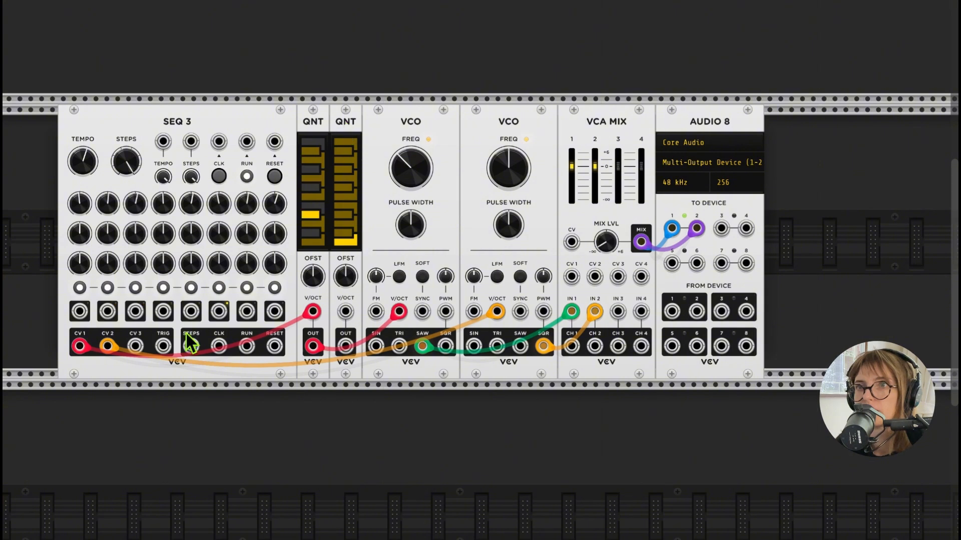
# - Reroute the SEQ 3 CV 2 cable to the second quantizer's V/OCT input and patch that quantizer's output to the second VCO's V/OCT input
pyautogui.moveTo(496, 312); pyautogui.dragTo(345, 311)
pyautogui.rightClick(348, 343)
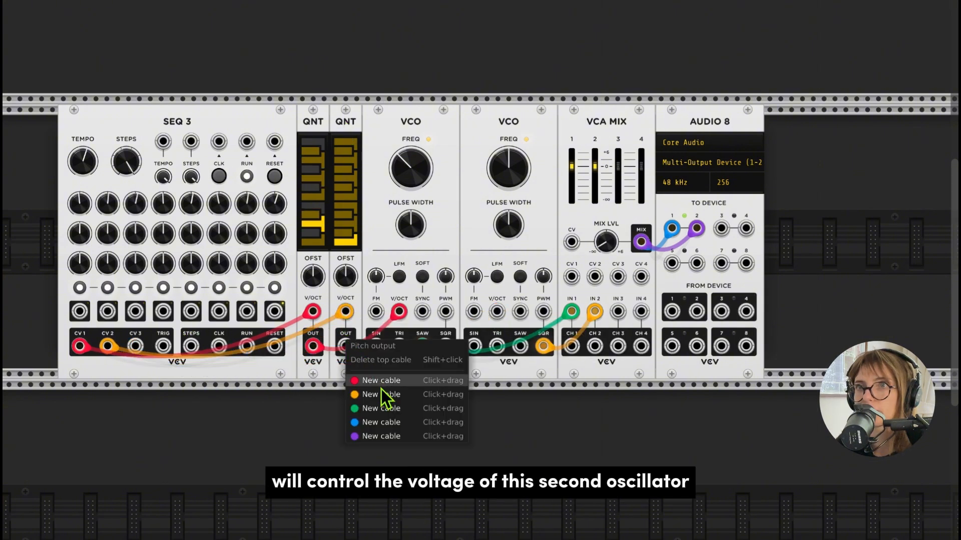
pyautogui.moveTo(381, 395); pyautogui.dragTo(505, 326)
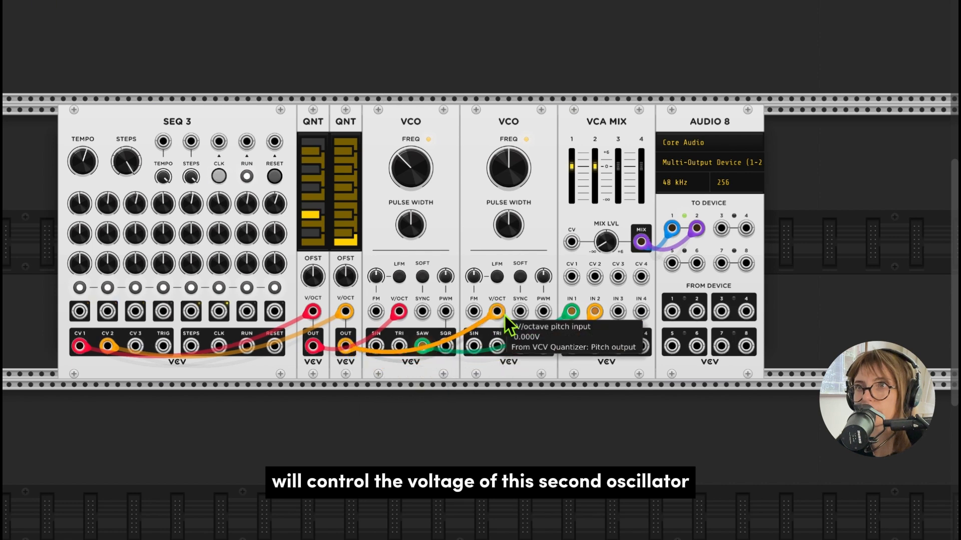
# - Load the Dorian factory preset on the second quantizer
pyautogui.rightClick(344, 191)
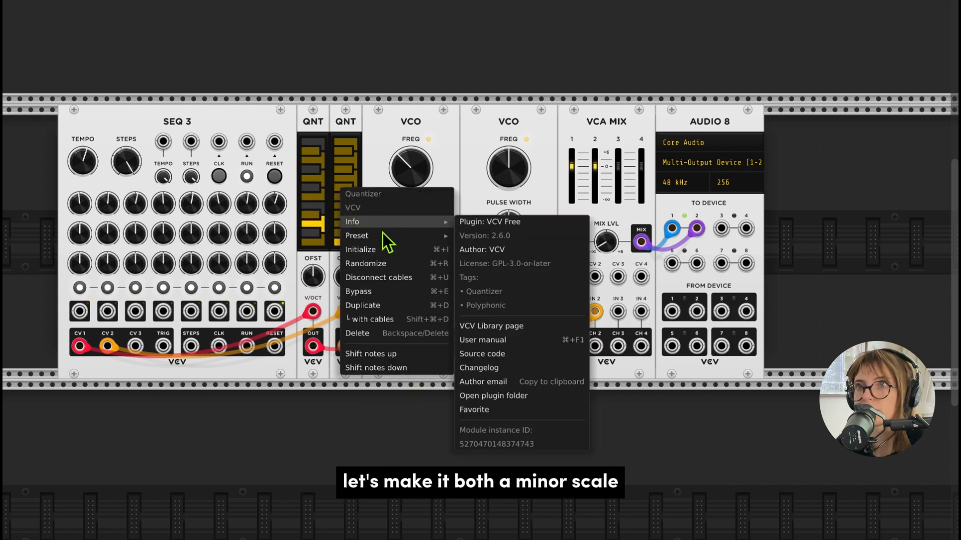
pyautogui.moveTo(427, 234)
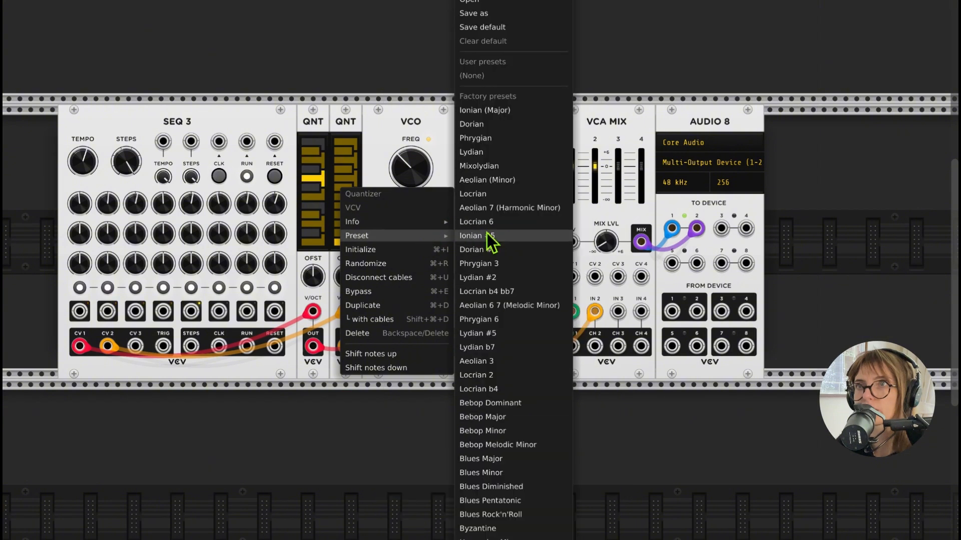
pyautogui.click(491, 126)
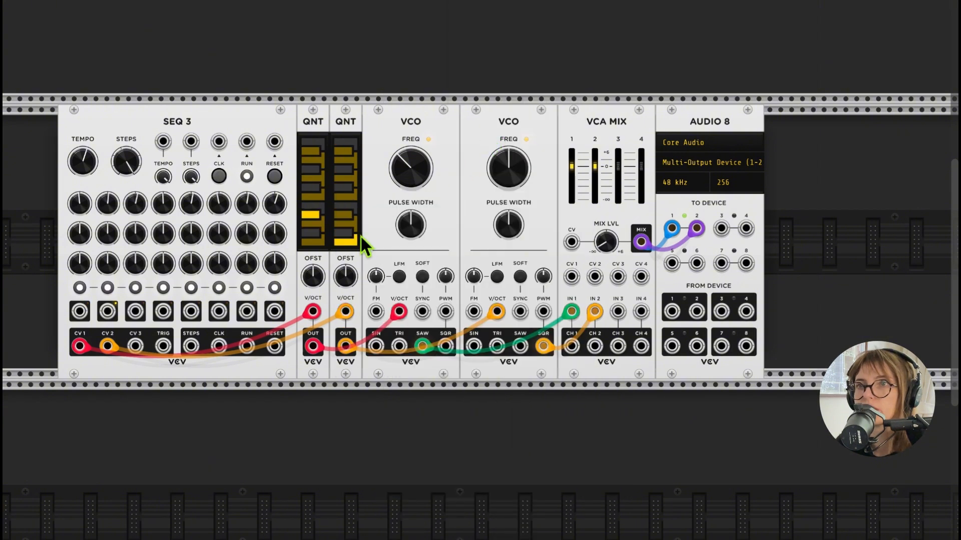
# - Turn the SEQ 3 second-row step knobs slightly to vary the second VCO's pitches
pyautogui.hscroll(-3, 361, 235)
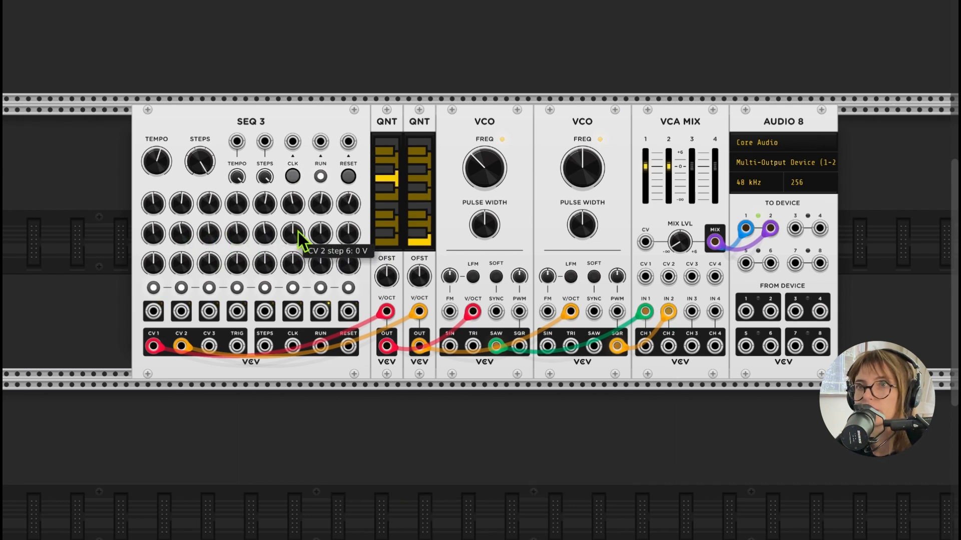
pyautogui.moveTo(298, 232); pyautogui.dragTo(350, 245)
pyautogui.hscroll(-1, 348, 235)
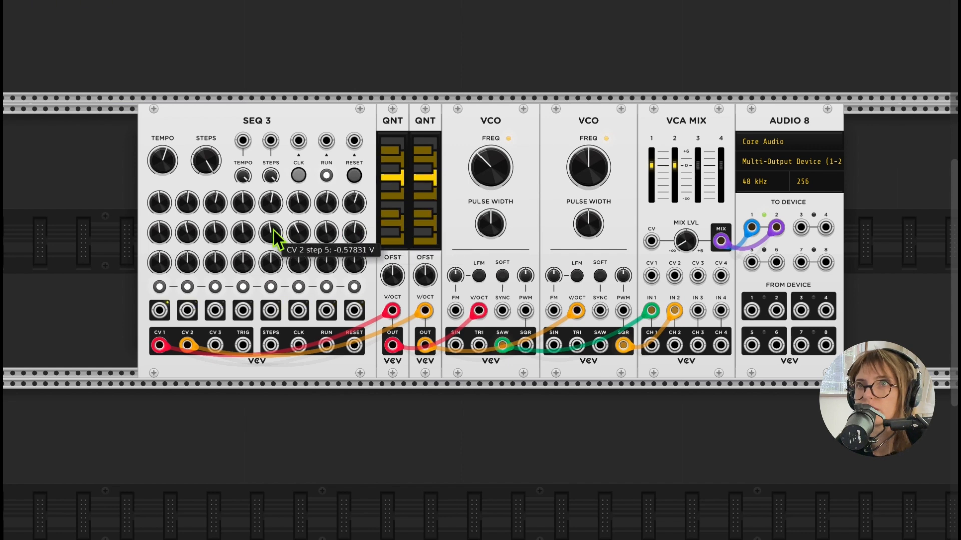
# - Lower the first VCO's frequency to about 70 Hz and raise the second VCO's frequency
pyautogui.hscroll(-2, 273, 230)
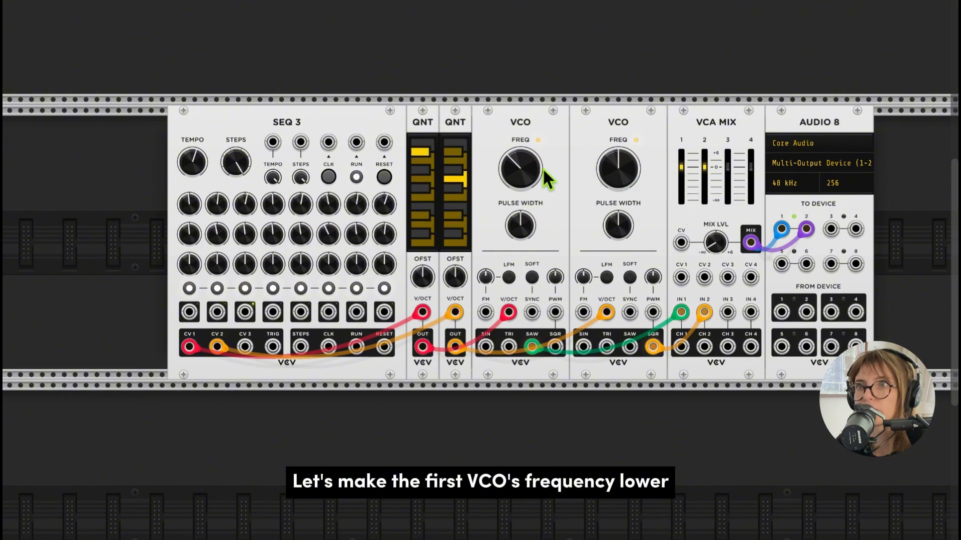
pyautogui.moveTo(543, 169)
pyautogui.mouseDown()
pyautogui.moveTo(543, 190)
pyautogui.moveTo(557, 173)
pyautogui.mouseUp()
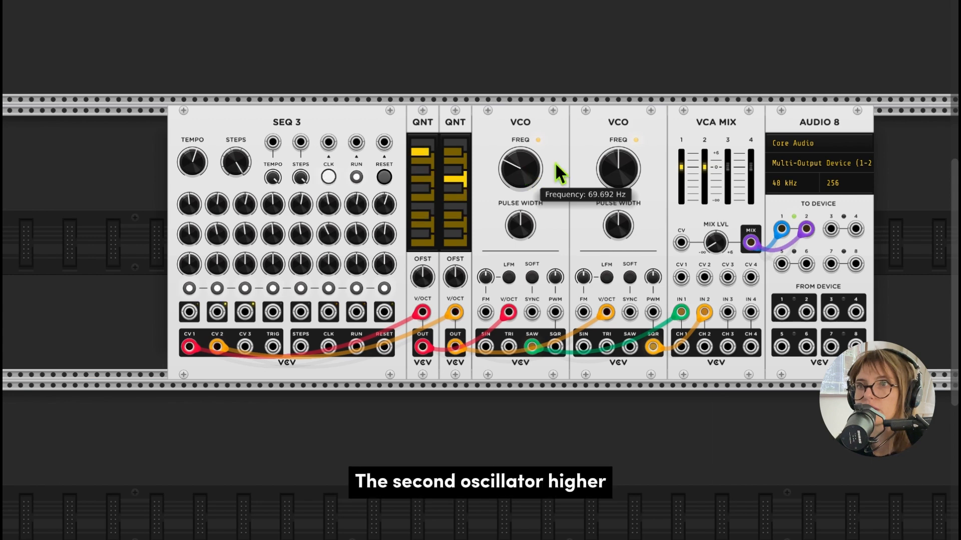
pyautogui.moveTo(618, 169); pyautogui.dragTo(621, 160)
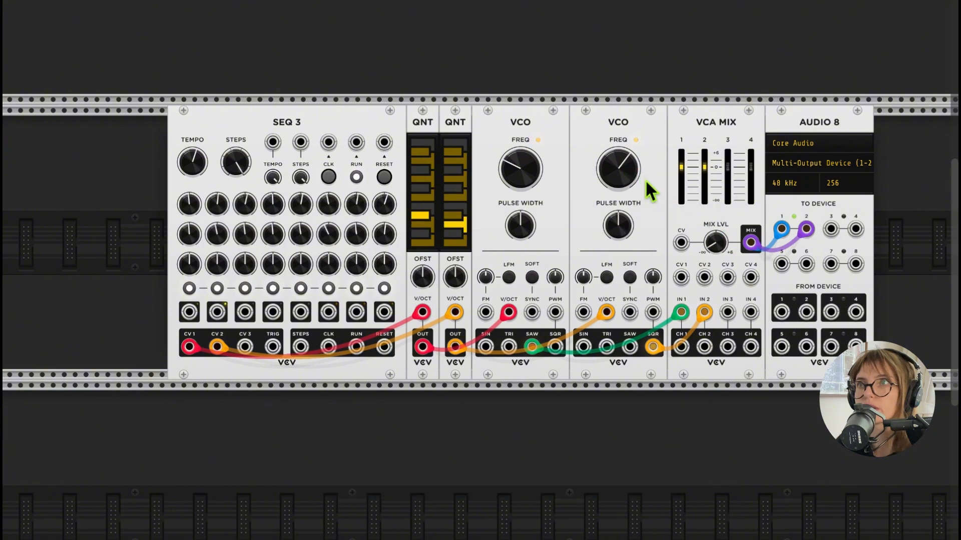
# - Lower the VCA MIX channel 2 level to about -3.2 dB and set the mix level to about -8.4 dB
pyautogui.moveTo(517, 170)
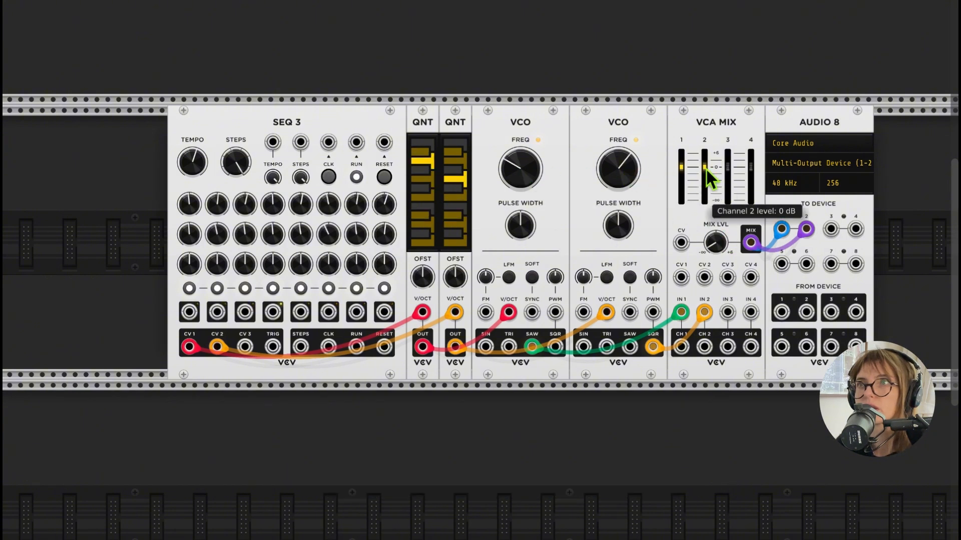
pyautogui.moveTo(705, 167); pyautogui.dragTo(705, 169)
pyautogui.moveTo(714, 242); pyautogui.dragTo(715, 238)
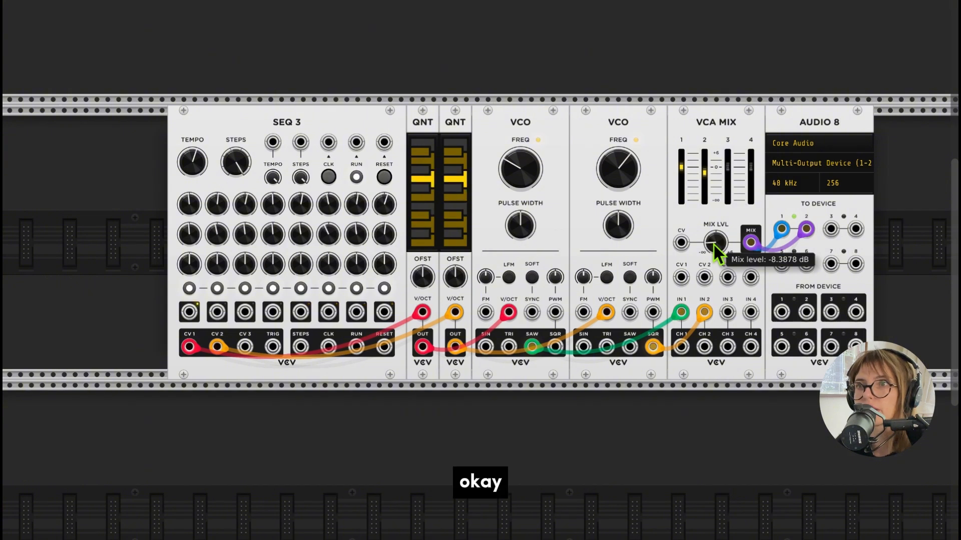
# - Add the Valley Plateau reverb module and place it between VCA MIX and AUDIO 8
pyautogui.hscroll(10, 713, 244)
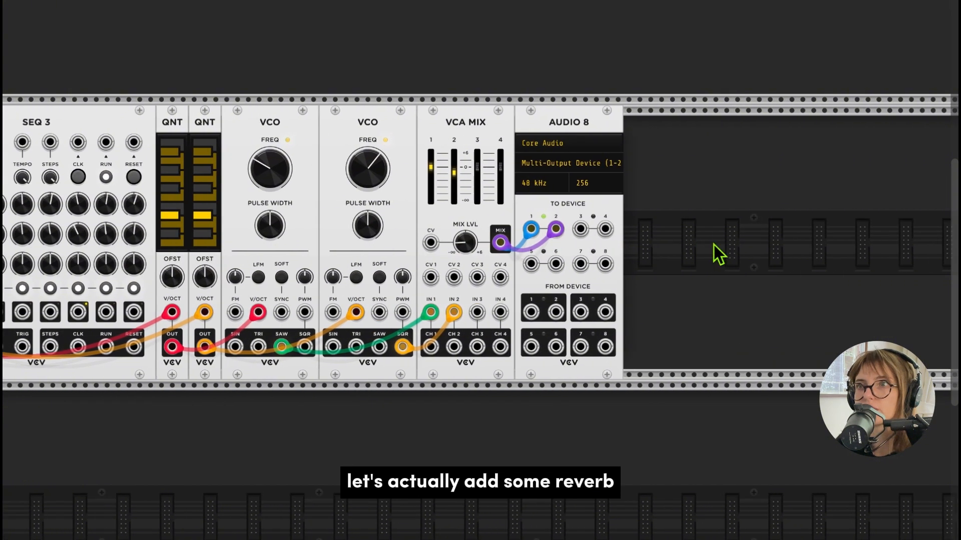
pyautogui.rightClick(714, 245)
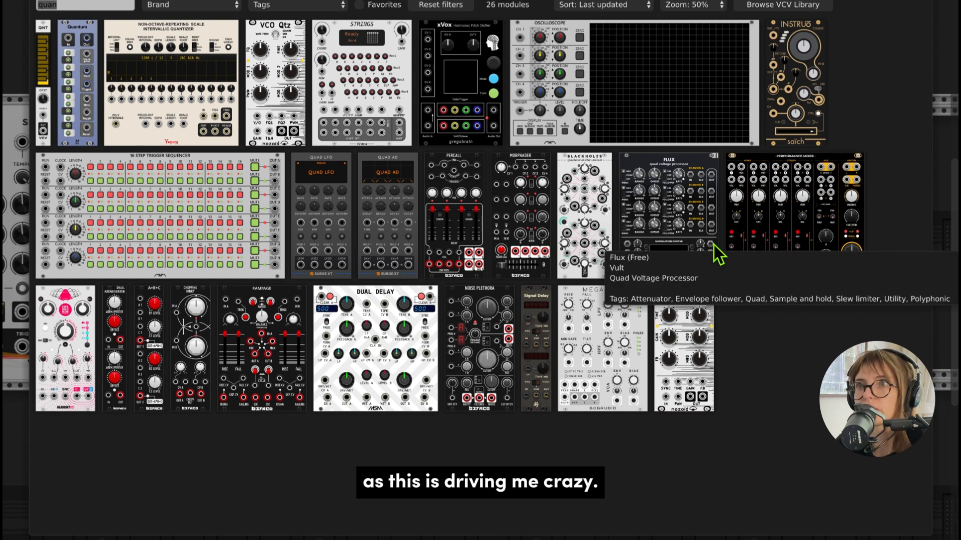
pyautogui.write('plat')
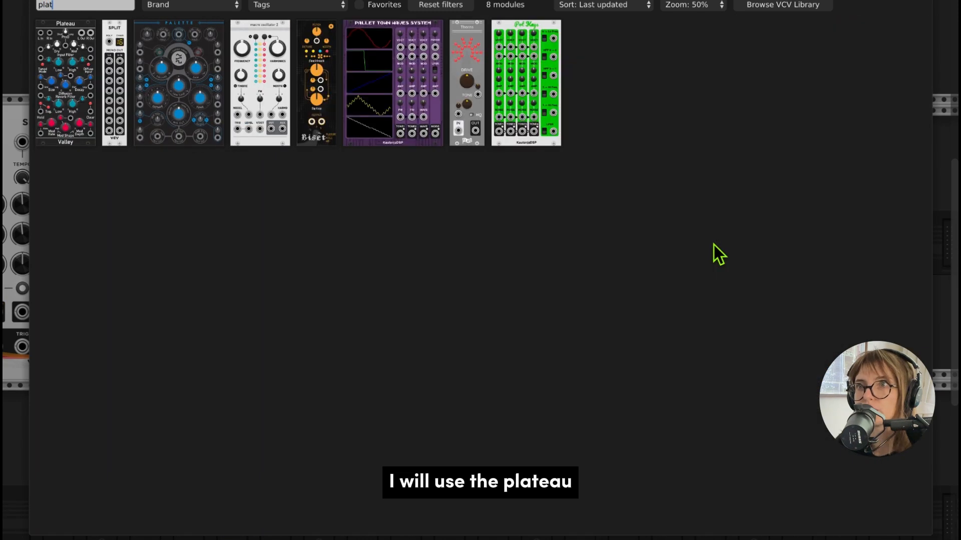
pyautogui.click(75, 65)
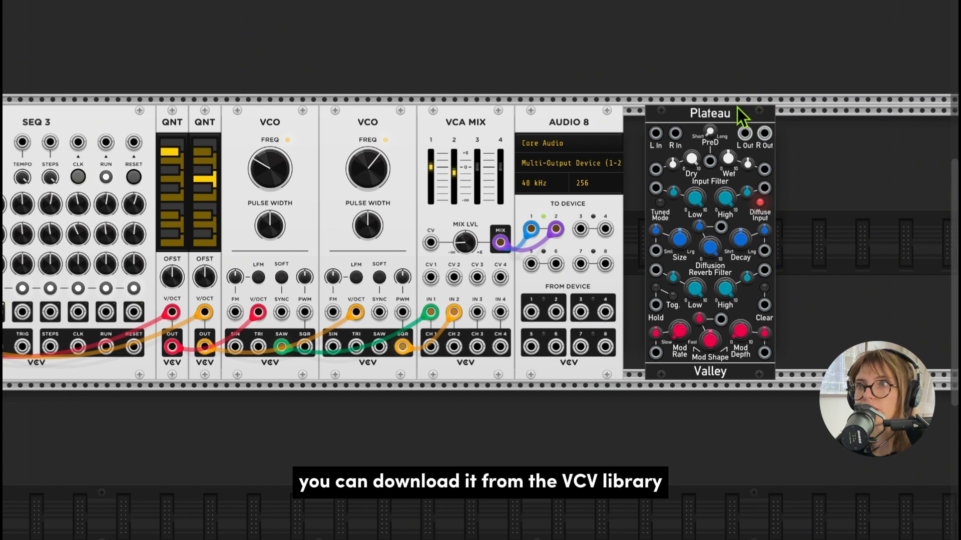
pyautogui.moveTo(737, 107); pyautogui.dragTo(708, 113)
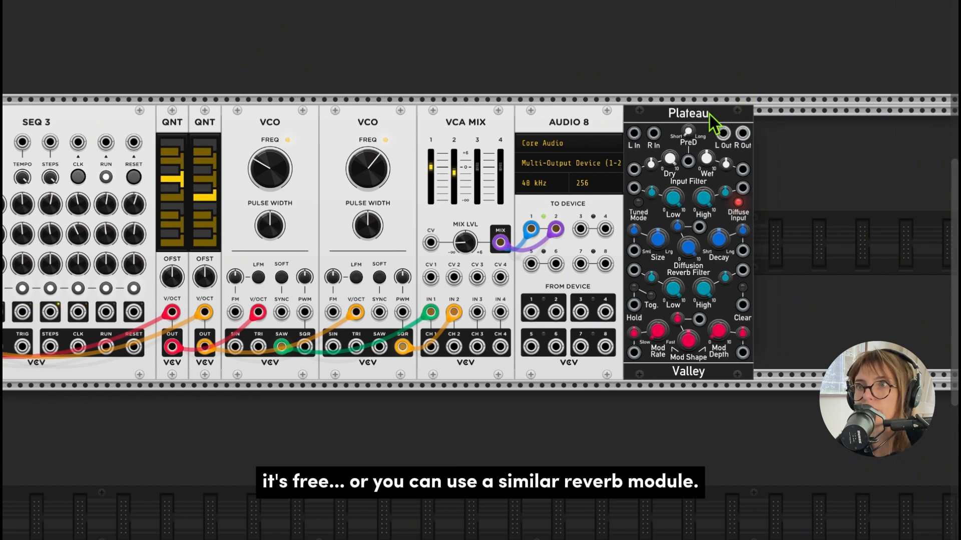
pyautogui.moveTo(710, 113); pyautogui.dragTo(602, 115)
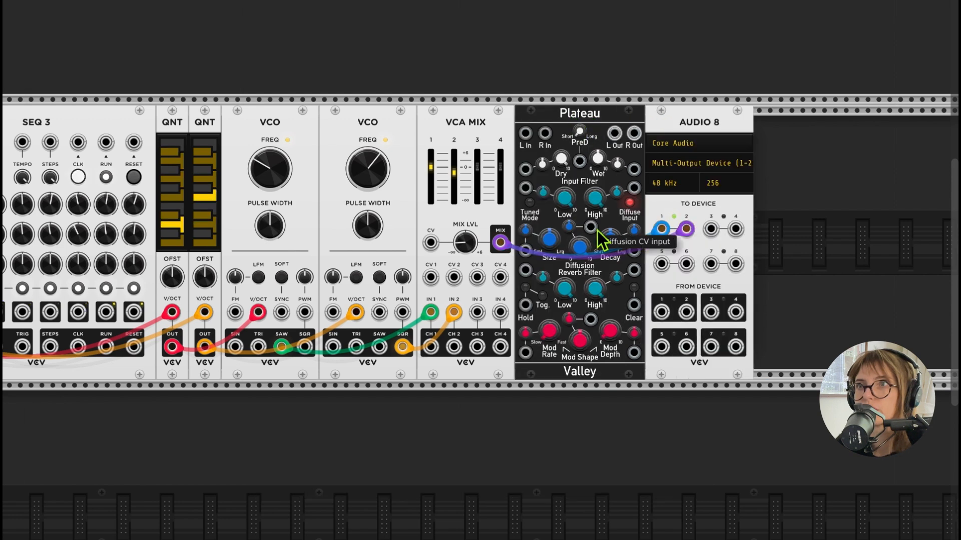
# - Reroute the two mix cables to Plateau's left and right inputs, and patch its left and right outputs to AUDIO 8 device inputs 1 and 2
pyautogui.moveTo(663, 228); pyautogui.dragTo(525, 133)
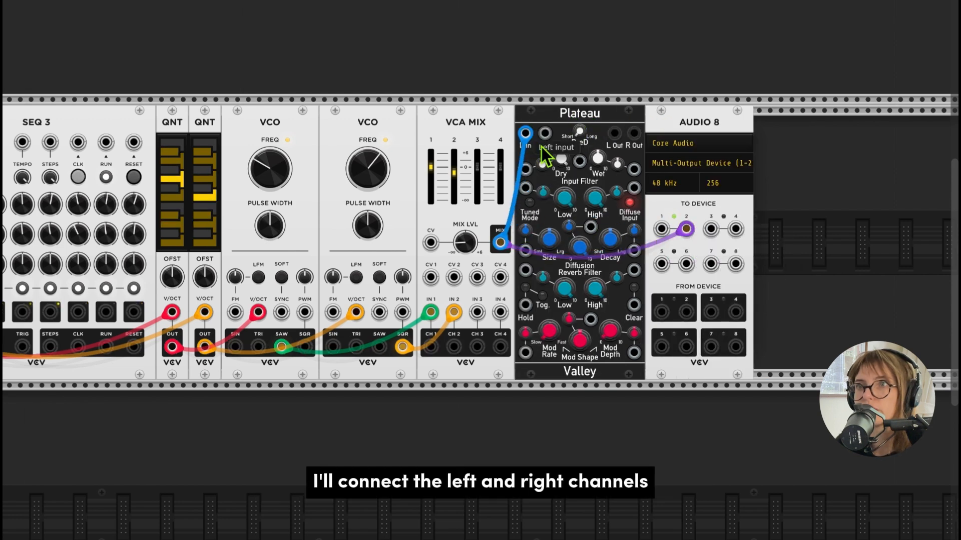
pyautogui.moveTo(686, 228); pyautogui.dragTo(545, 133)
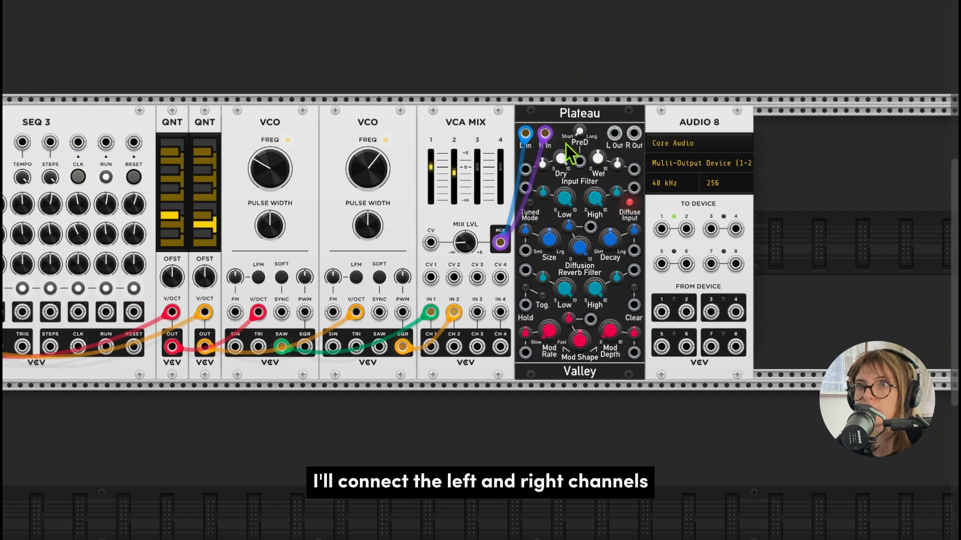
pyautogui.moveTo(620, 136); pyautogui.dragTo(686, 227)
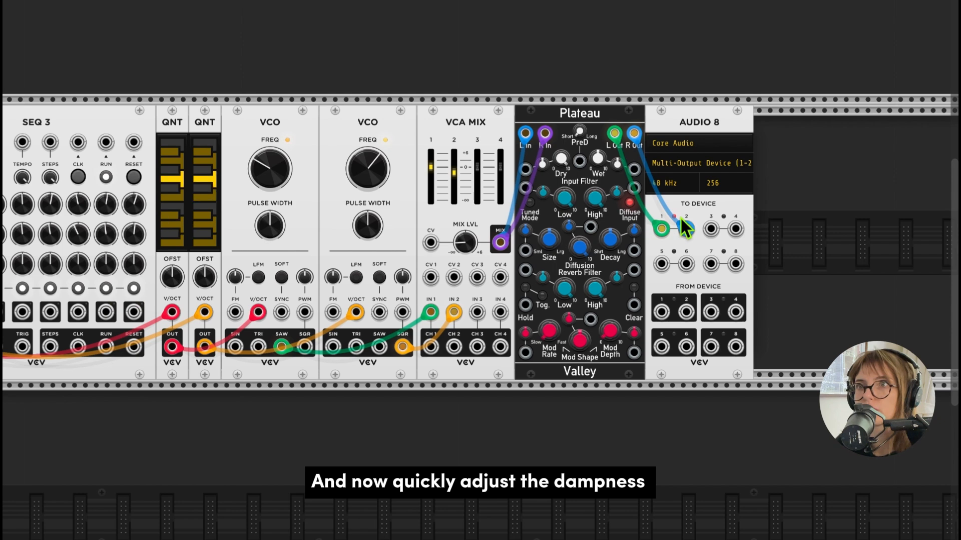
# - Set Plateau's wet level to about 23% and its decay to about 41%
pyautogui.hscroll(-4, 681, 221)
pyautogui.hscroll(-2, 681, 218)
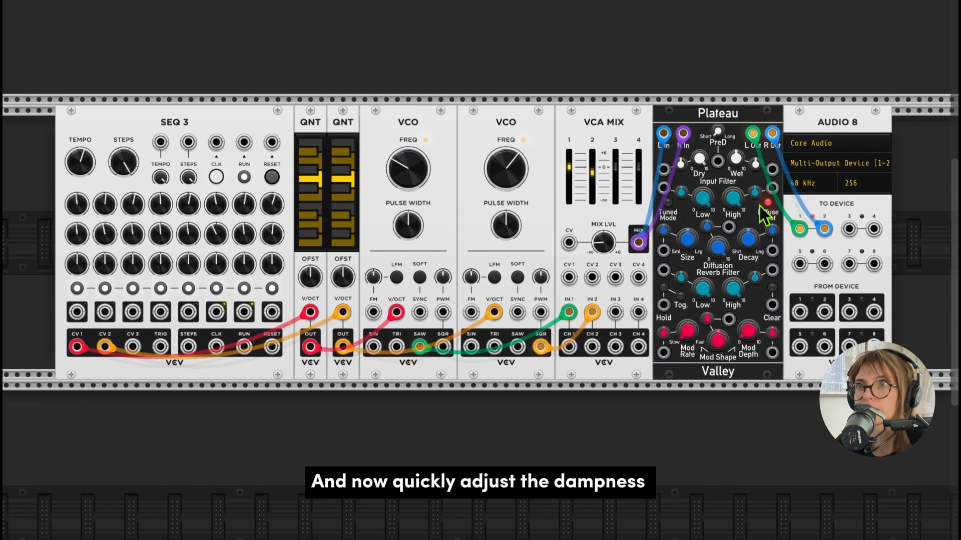
pyautogui.moveTo(743, 163)
pyautogui.mouseDown()
pyautogui.moveTo(743, 183)
pyautogui.moveTo(743, 162)
pyautogui.mouseUp()
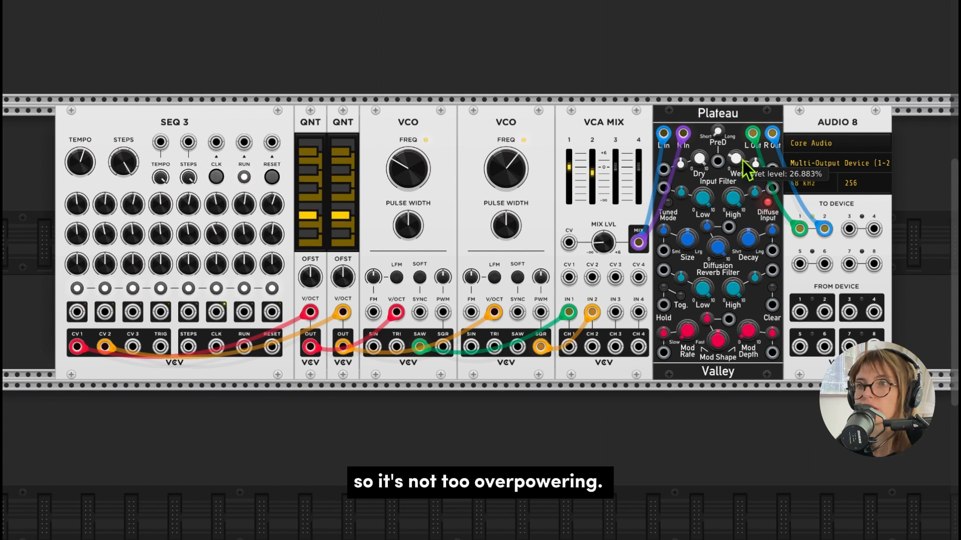
pyautogui.moveTo(738, 198)
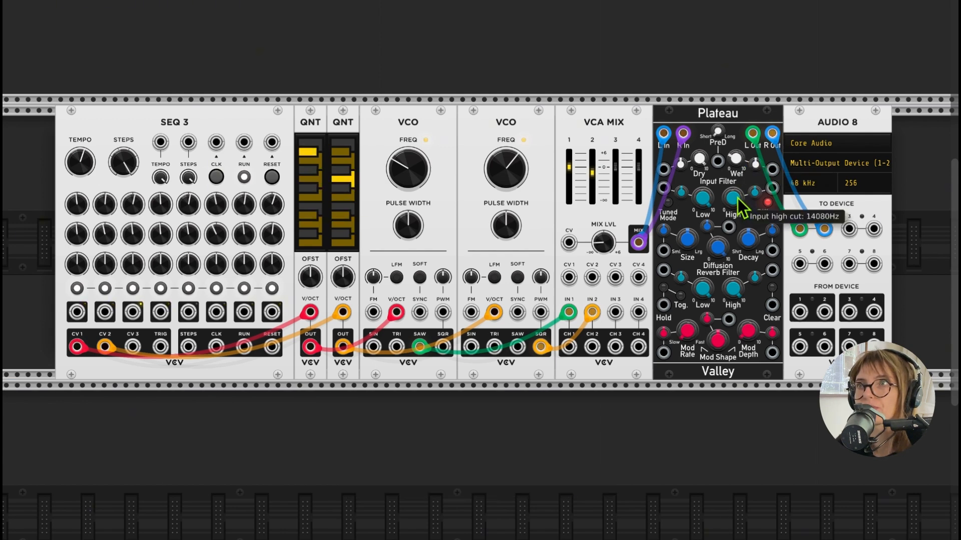
pyautogui.moveTo(751, 240); pyautogui.dragTo(751, 240)
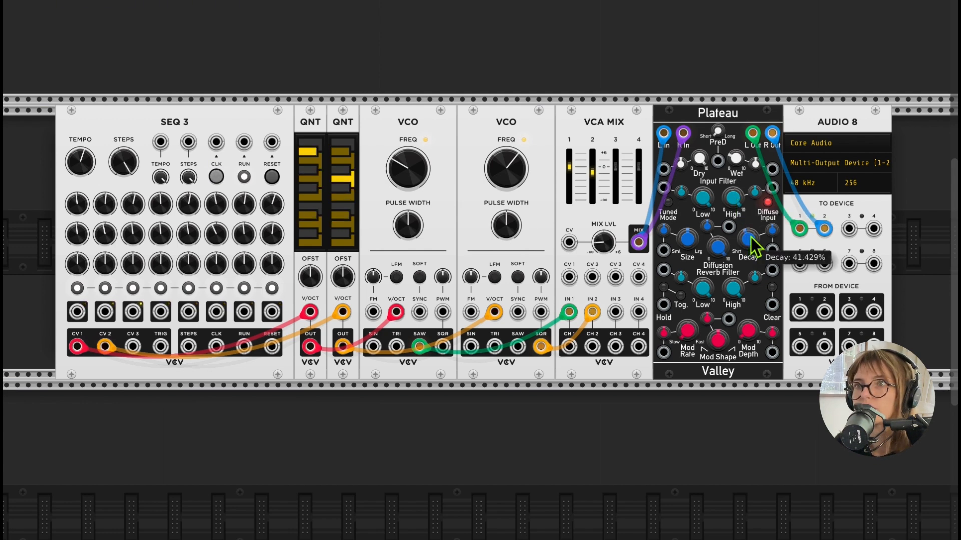
pyautogui.moveTo(739, 161)
pyautogui.moveTo(739, 161); pyautogui.dragTo(739, 167)
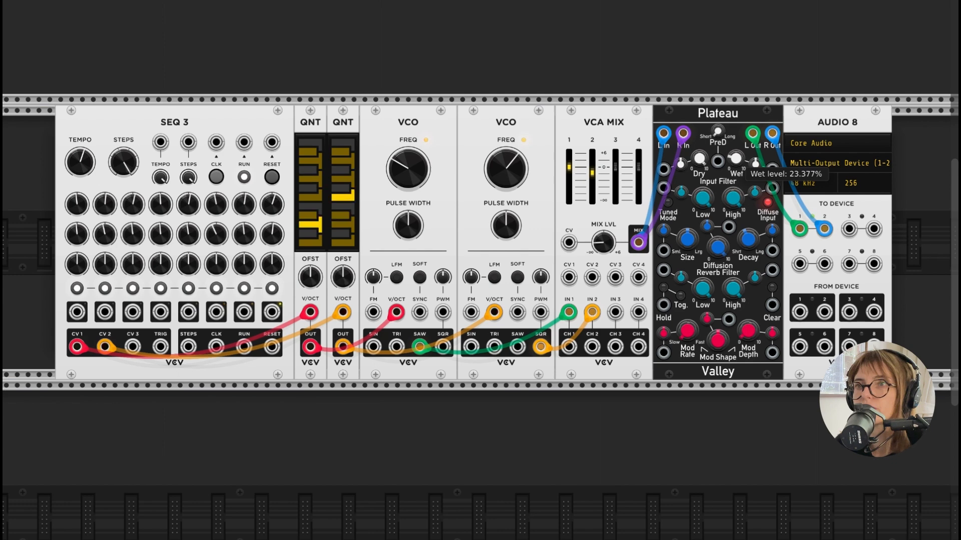
# - Slow down the SEQ 3 tempo slightly
pyautogui.moveTo(710, 166)
pyautogui.scroll(-2, 711, 167)
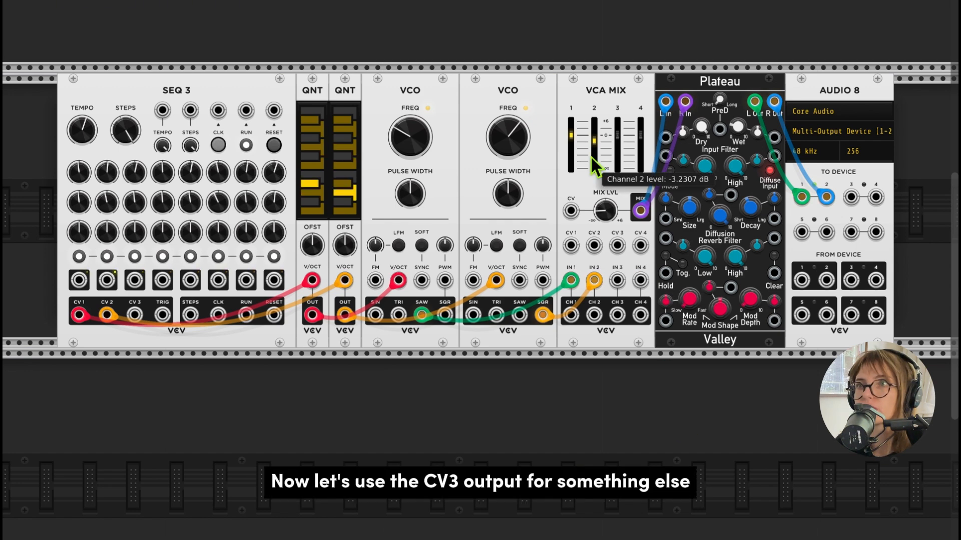
pyautogui.hscroll(-5, 591, 158)
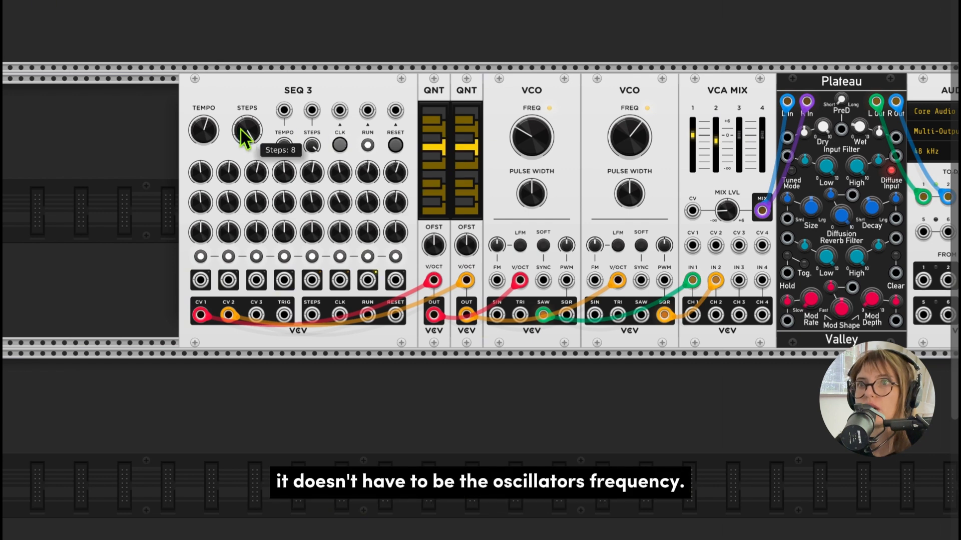
pyautogui.moveTo(205, 133); pyautogui.dragTo(205, 151)
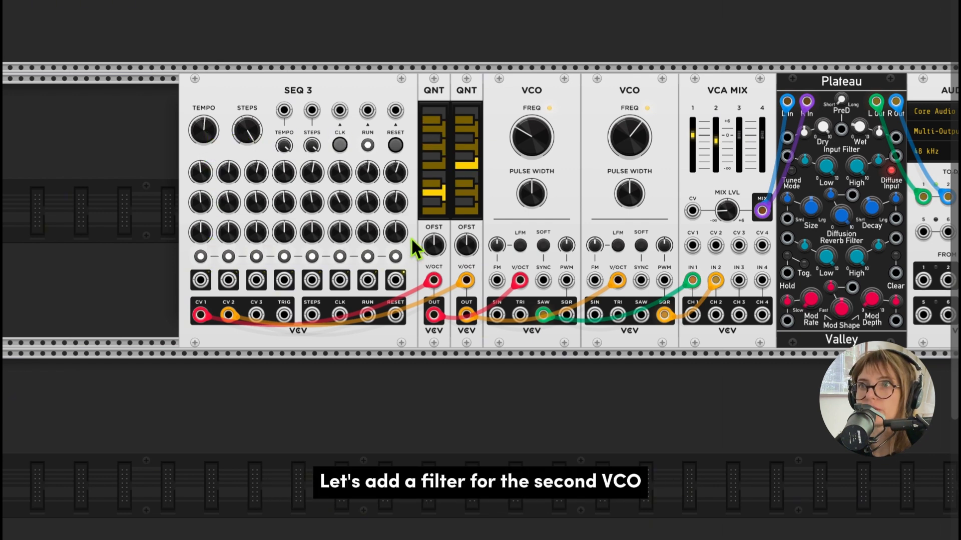
# - Add a VCV VCF filter module and place it between the second VCO and VCA MIX
pyautogui.hscroll(2, 410, 237)
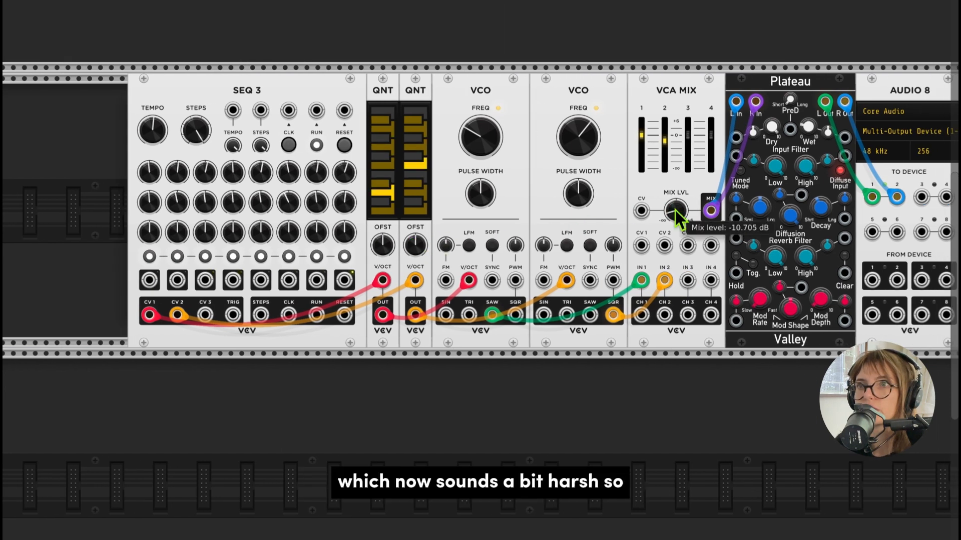
pyautogui.hscroll(5, 565, 178)
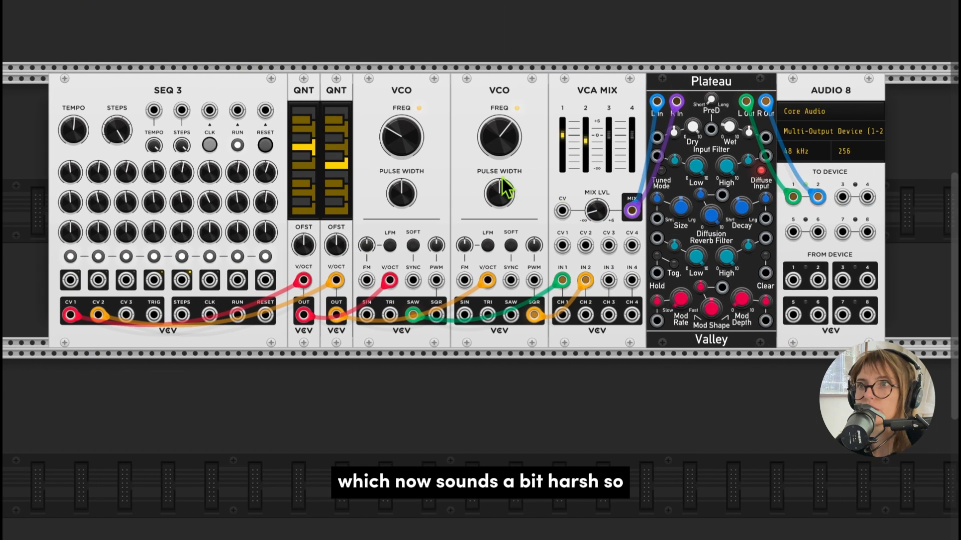
pyautogui.scroll(3, 500, 176)
pyautogui.rightClick(479, 75)
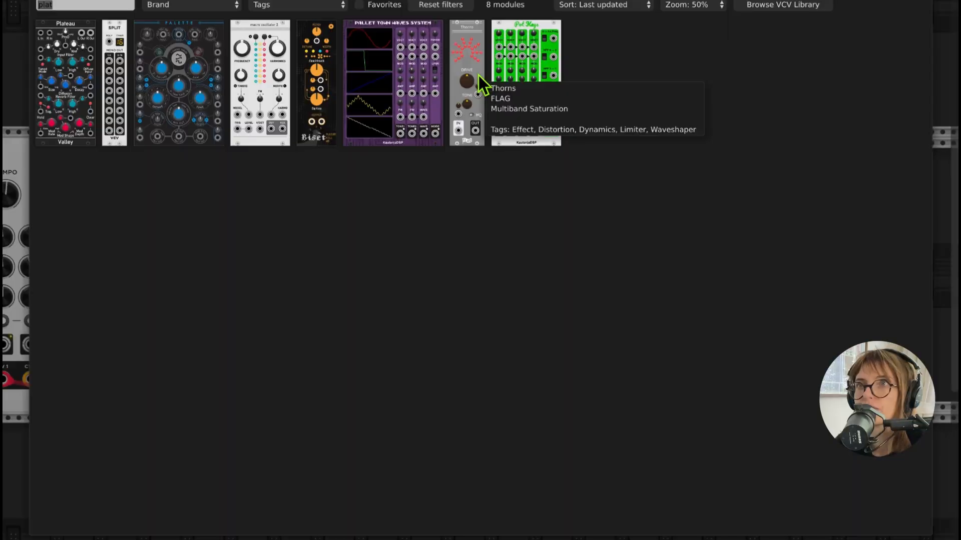
pyautogui.write('vcf')
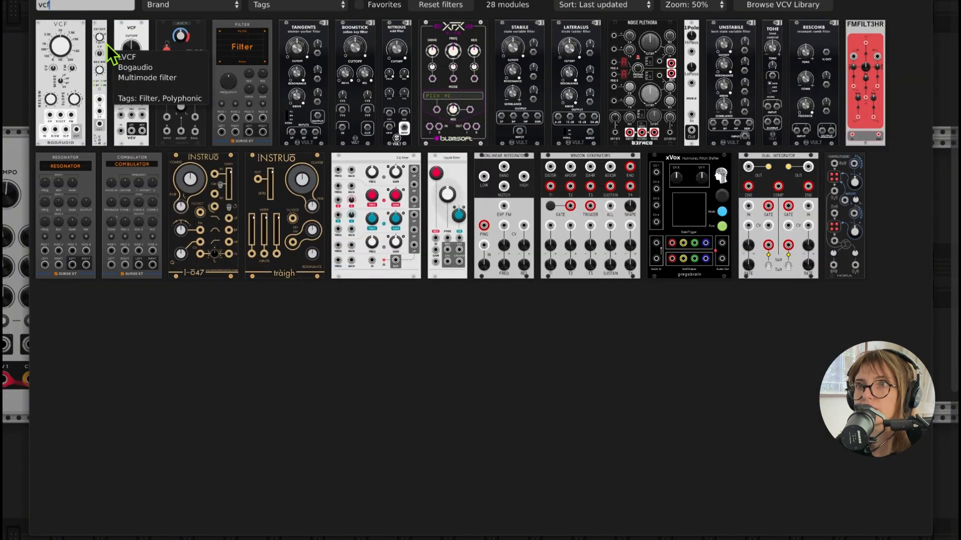
pyautogui.moveTo(133, 52); pyautogui.dragTo(462, 292)
# - Reroute the second VCO's square output to the VCF input and patch the VCF lowpass output to VCA MIX channel 2 input
pyautogui.scroll(-4, 463, 282)
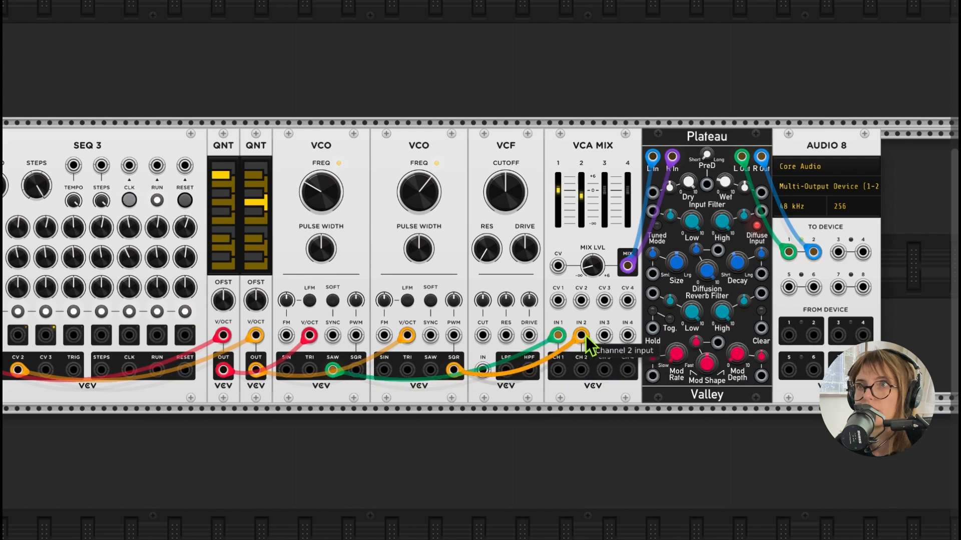
pyautogui.moveTo(580, 335); pyautogui.dragTo(488, 379)
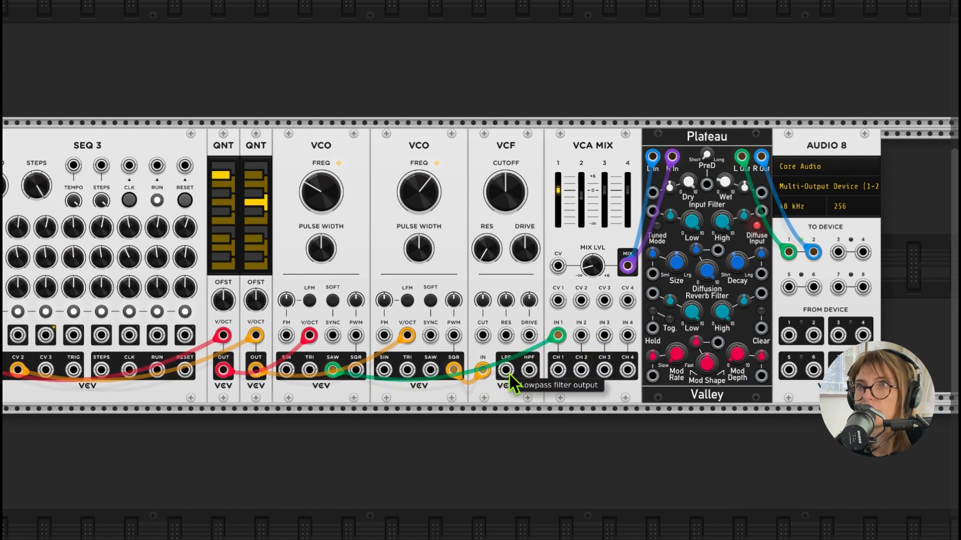
pyautogui.moveTo(505, 370); pyautogui.dragTo(582, 337)
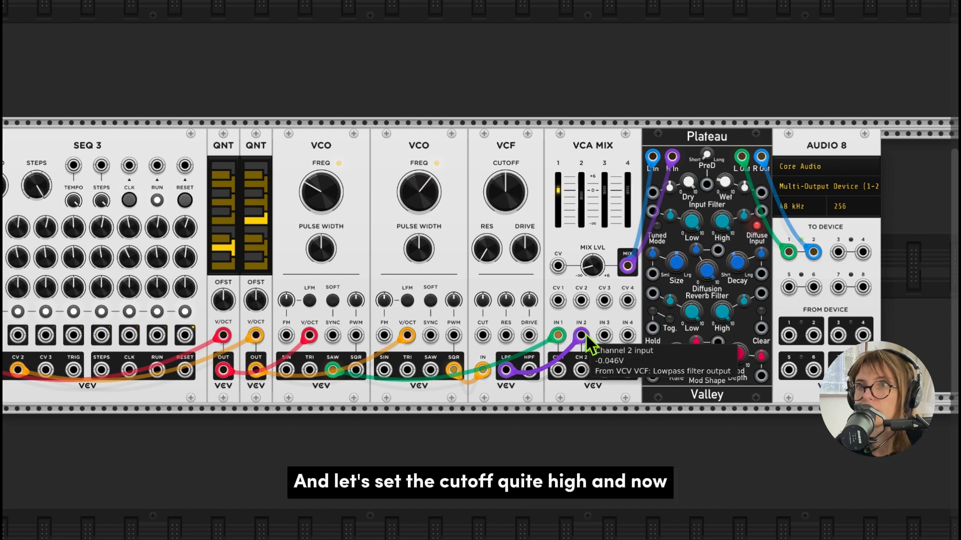
# - Raise the VCF cutoff to about 2673 Hz and set the VCA MIX mix level to about -7.9 dB
pyautogui.moveTo(506, 193); pyautogui.dragTo(505, 167)
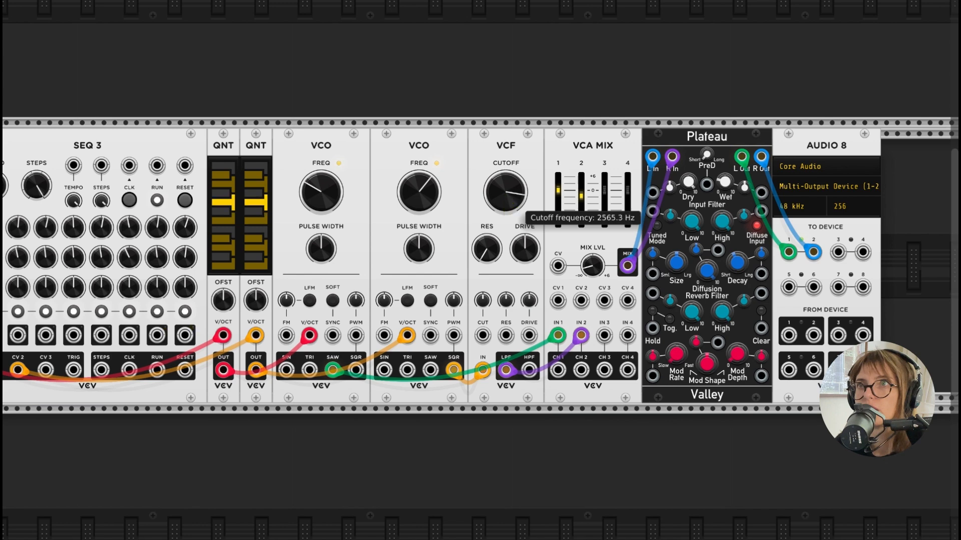
pyautogui.moveTo(590, 270); pyautogui.dragTo(591, 266)
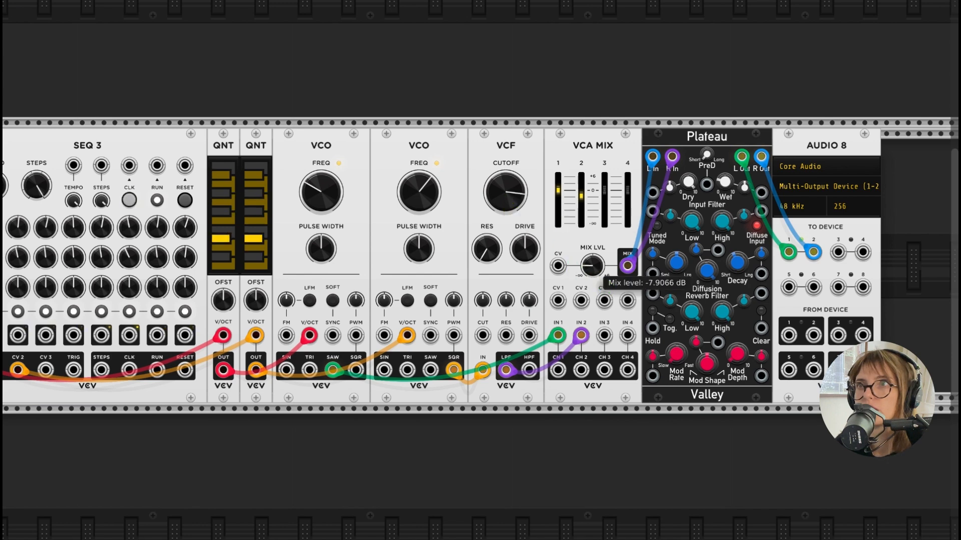
pyautogui.moveTo(516, 200); pyautogui.dragTo(517, 198)
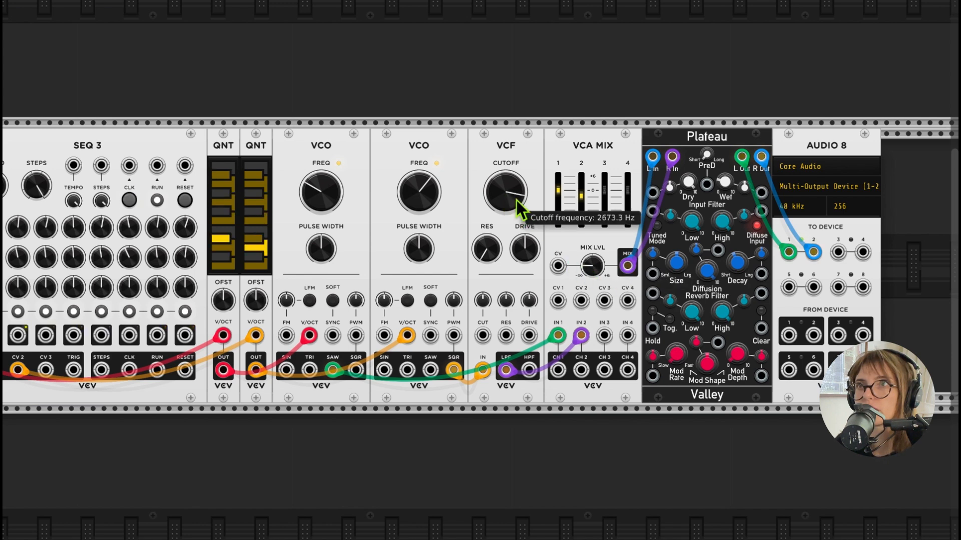
# - Raise the VCF cutoff a little further and lower the VCA MIX channel 1 level slightly
pyautogui.hscroll(-5, 495, 408)
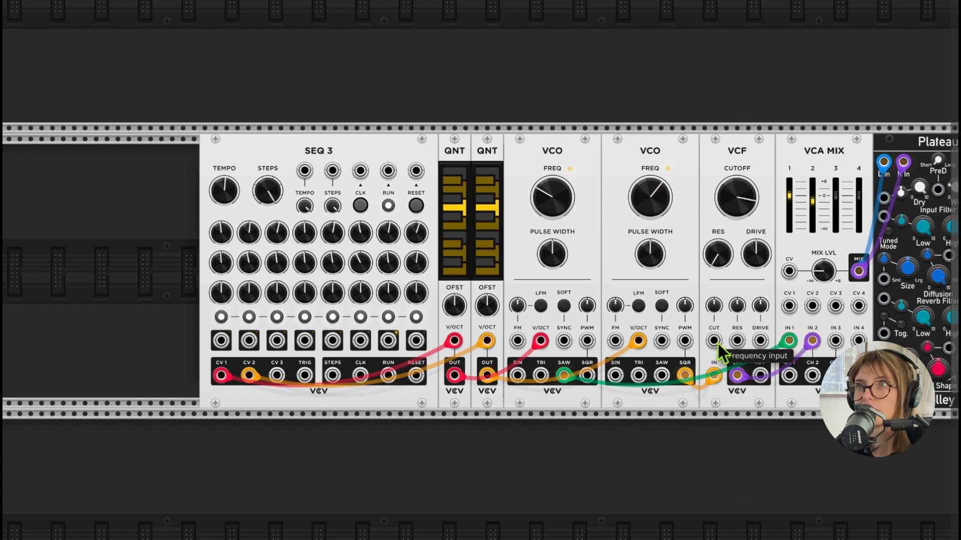
pyautogui.moveTo(744, 207)
pyautogui.moveTo(744, 208); pyautogui.dragTo(744, 200)
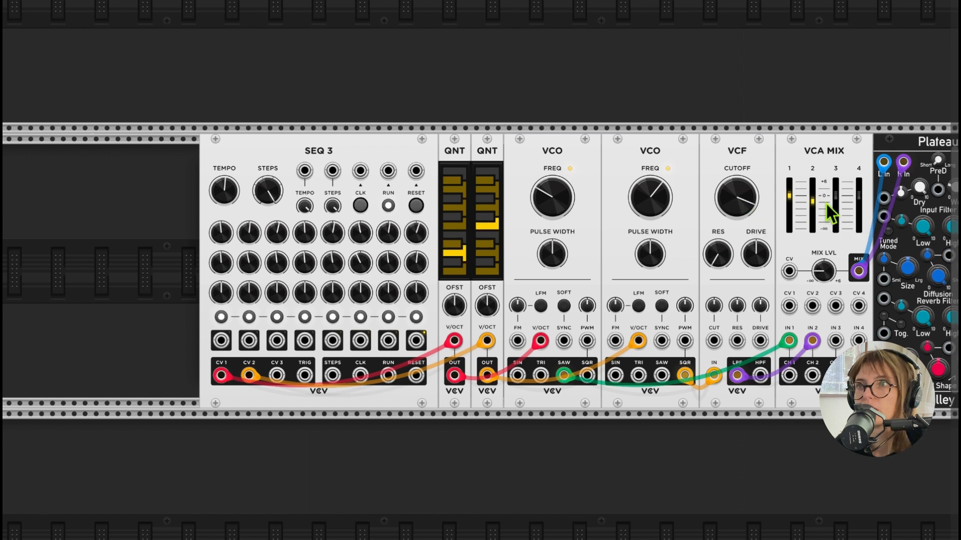
pyautogui.moveTo(812, 203)
pyautogui.moveTo(789, 197); pyautogui.dragTo(793, 200)
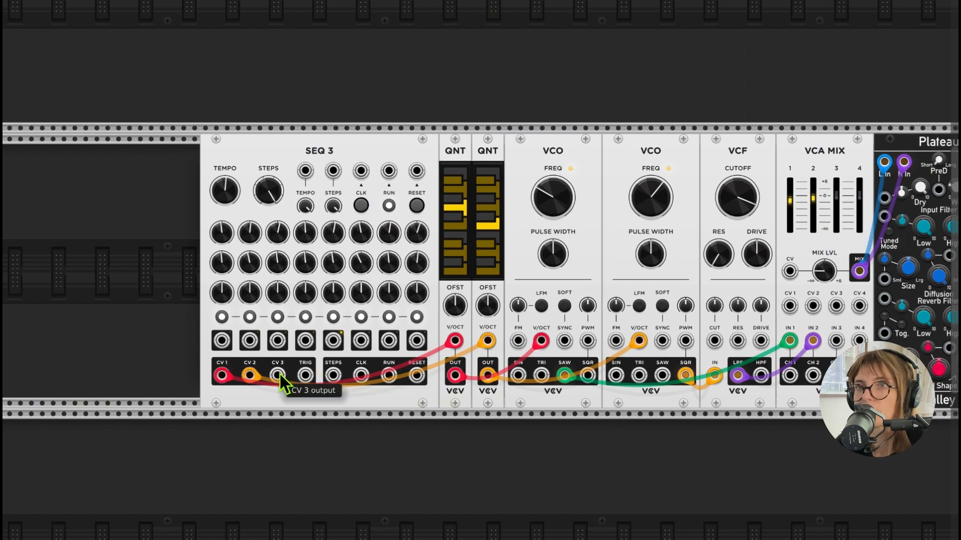
# - Patch the SEQ 3 CV 3 output to the VCF cutoff input and set the CV 3 steps rising gradually, starting from about -2.55 V
pyautogui.moveTo(280, 374); pyautogui.dragTo(716, 342)
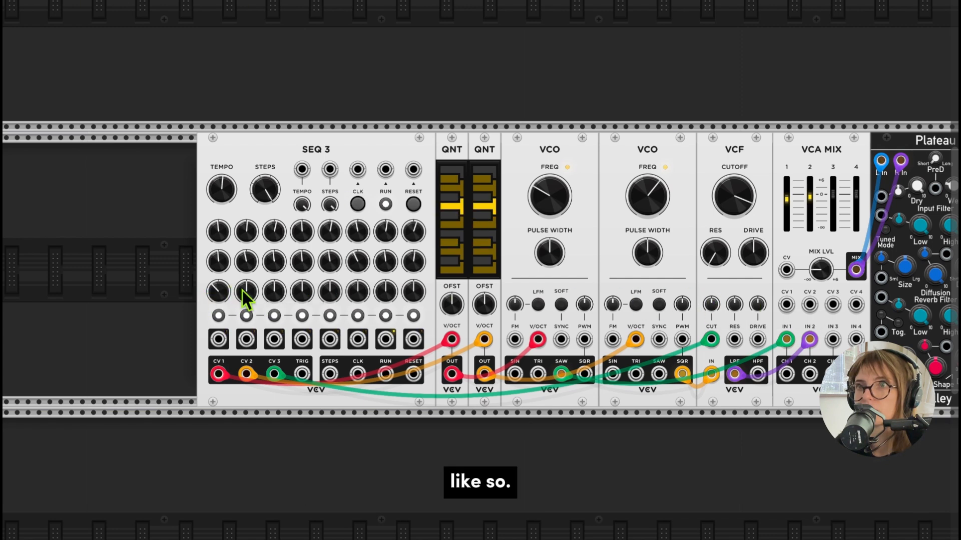
pyautogui.moveTo(246, 291); pyautogui.dragTo(420, 288)
pyautogui.scroll(1, 257, 297)
pyautogui.scroll(-1, 279, 298)
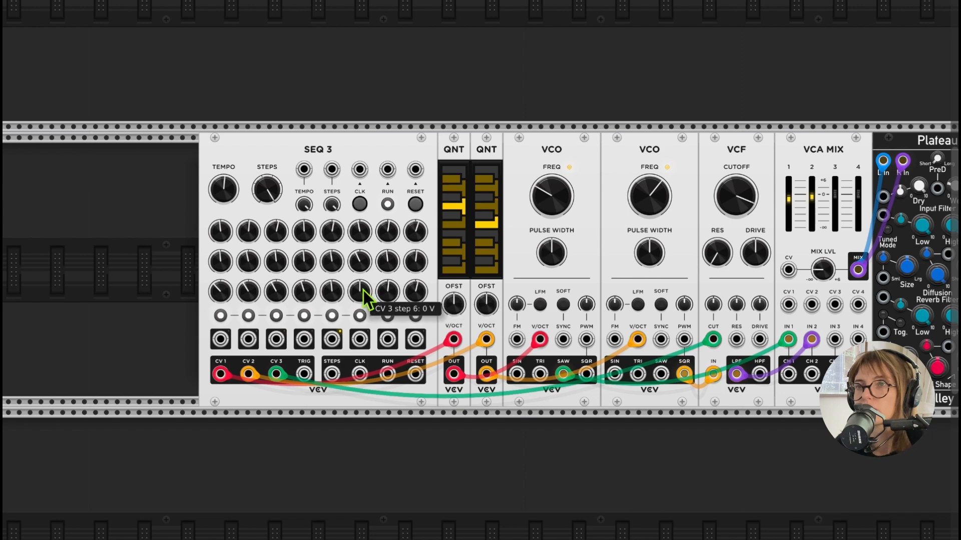
pyautogui.hscroll(1, 416, 288)
pyautogui.hscroll(3, 416, 294)
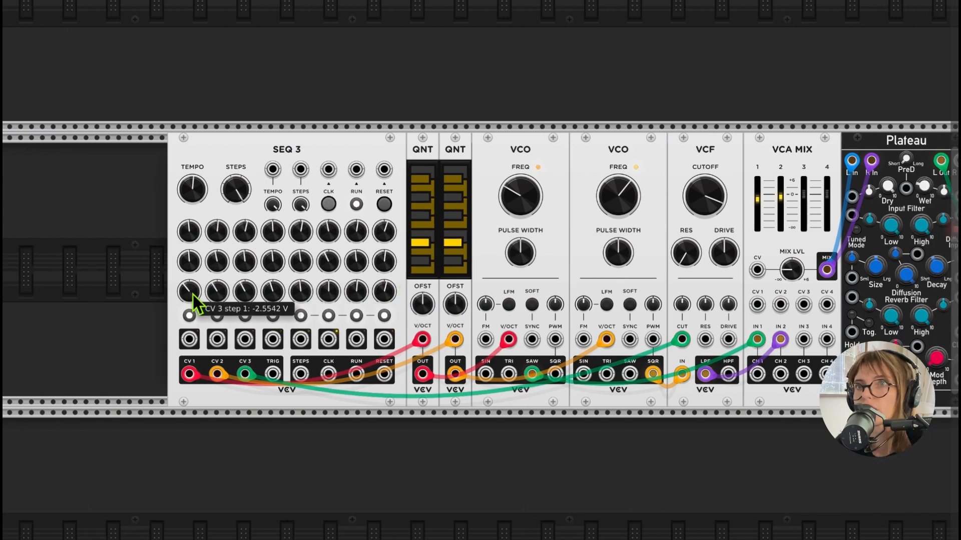
pyautogui.hscroll(8, 387, 306)
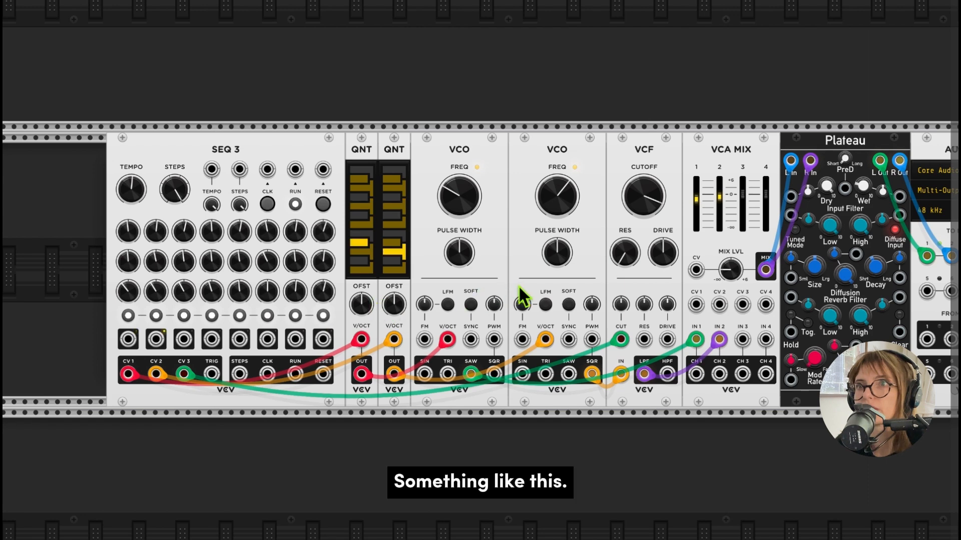
# - Open the VCF cutoff CV attenuator to a positive amount and raise the filter's resonance slightly
pyautogui.hscroll(1, 518, 278)
pyautogui.hscroll(3, 519, 278)
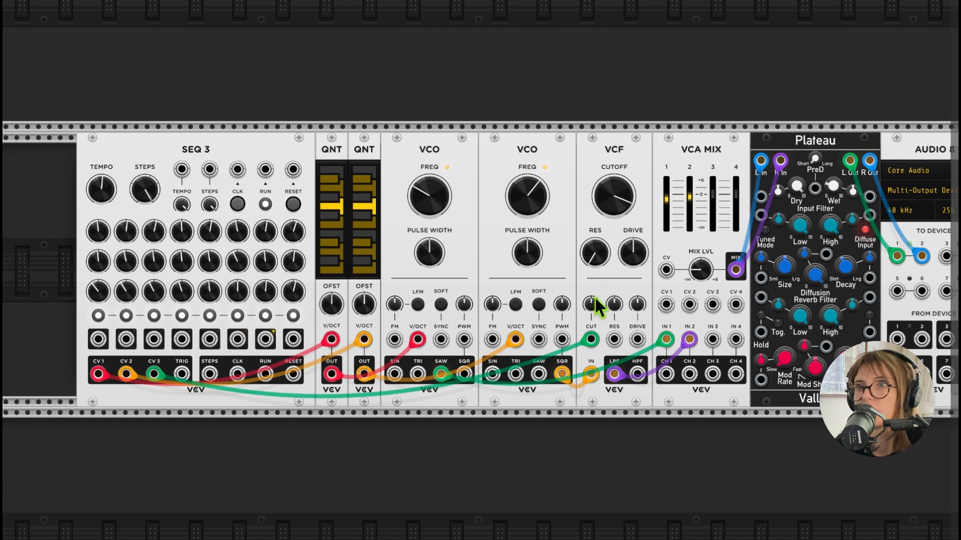
pyautogui.moveTo(595, 304)
pyautogui.moveTo(595, 306); pyautogui.dragTo(595, 228)
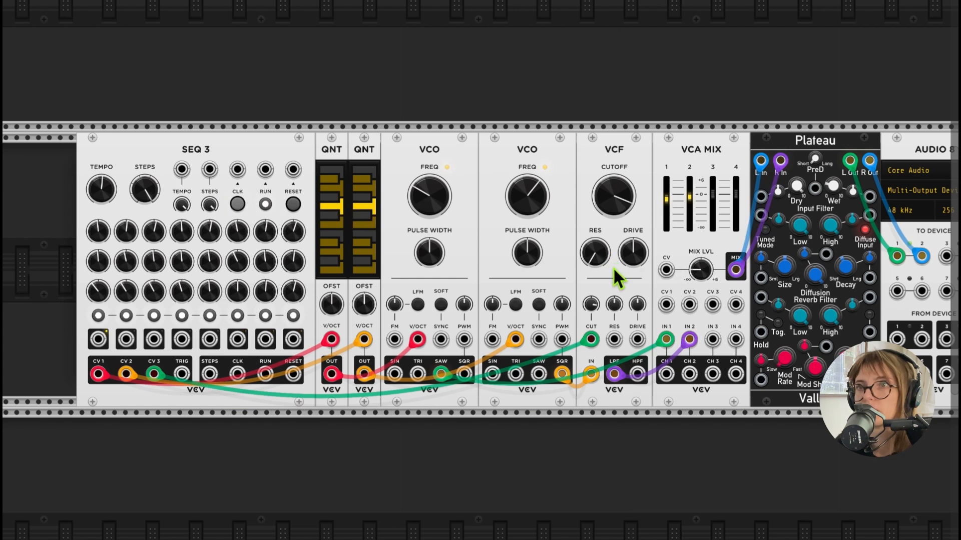
pyautogui.moveTo(604, 258); pyautogui.dragTo(603, 250)
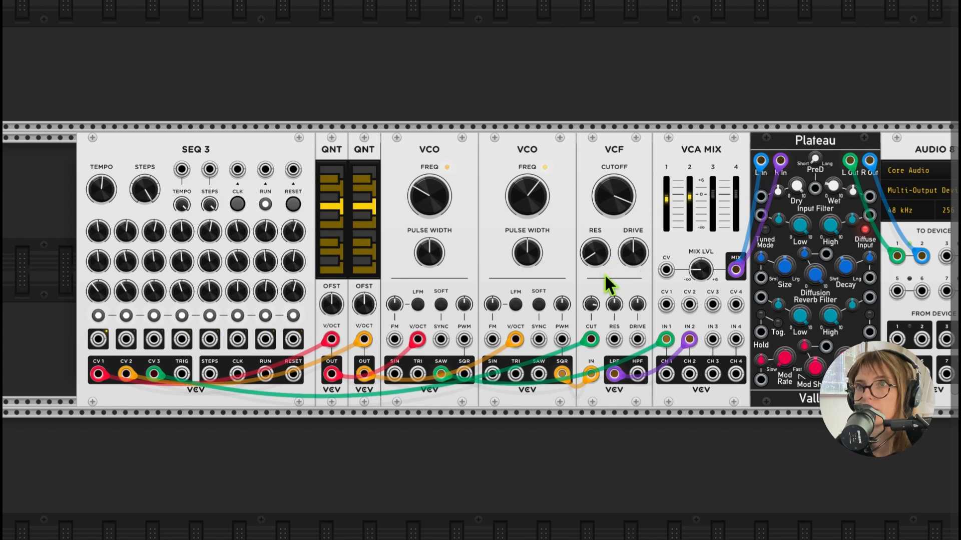
# - Raise CV 3 steps 7 and 8 on SEQ 3 and nudge step 3 up slightly so the filter brightens toward the sequence's end
pyautogui.moveTo(293, 291)
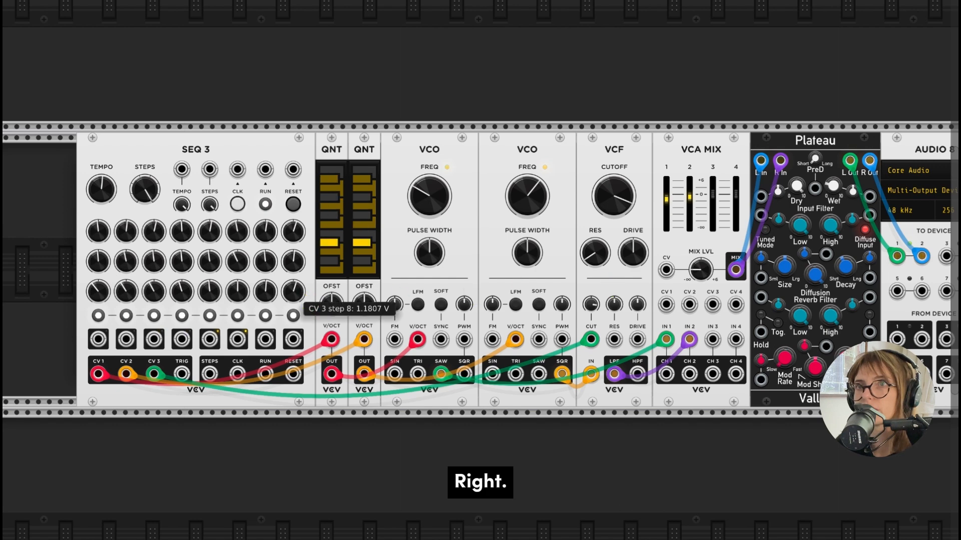
pyautogui.moveTo(296, 295)
pyautogui.mouseDown()
pyautogui.moveTo(296, 276)
pyautogui.moveTo(267, 273)
pyautogui.moveTo(290, 291)
pyautogui.mouseUp()
pyautogui.moveTo(263, 297); pyautogui.dragTo(263, 275)
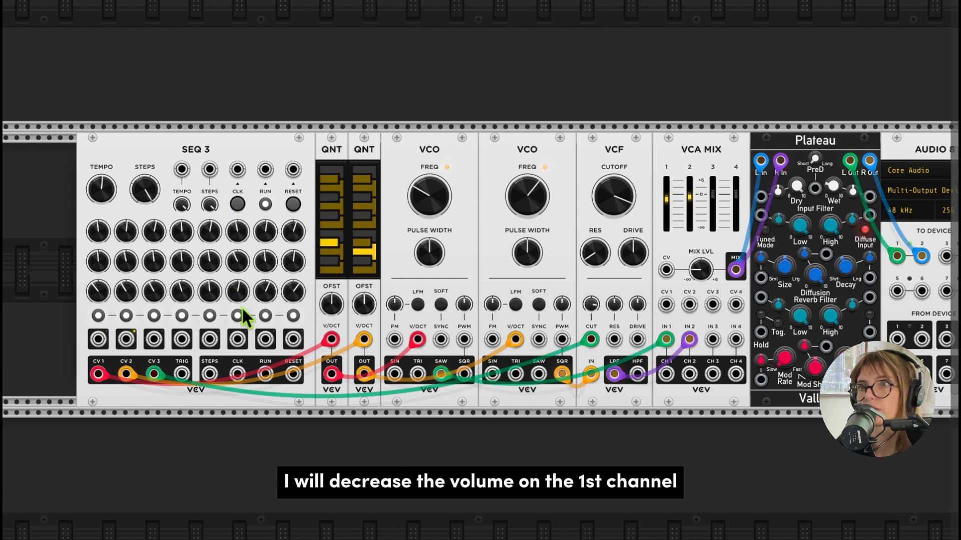
pyautogui.moveTo(219, 300)
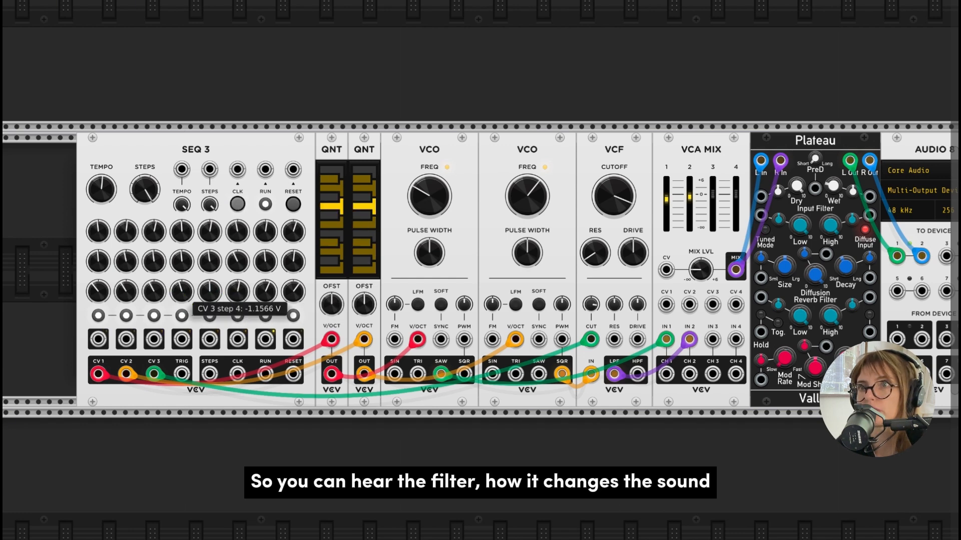
pyautogui.moveTo(179, 291); pyautogui.dragTo(179, 286)
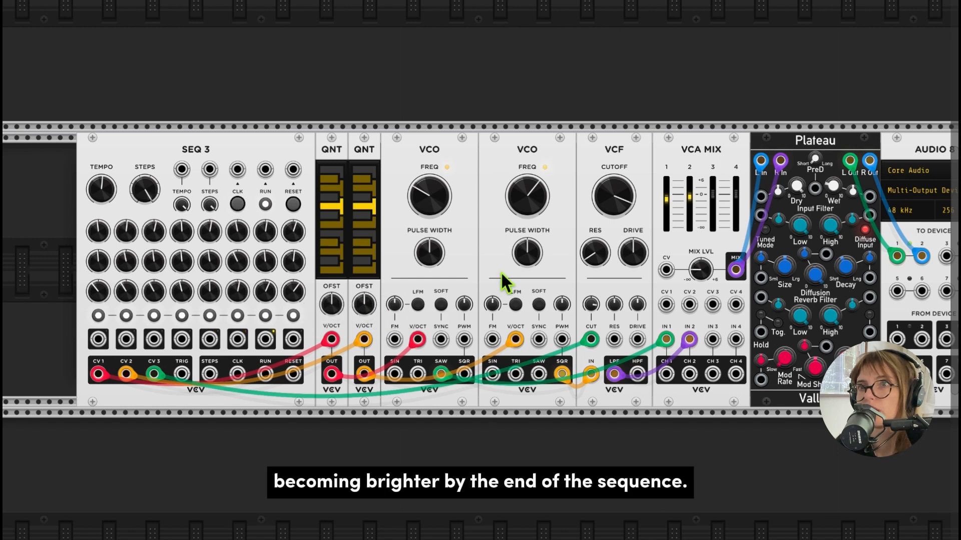
# - Lower the VCA MIX channel 1 level slightly so the filtered second VCO stands out
pyautogui.hscroll(2, 500, 271)
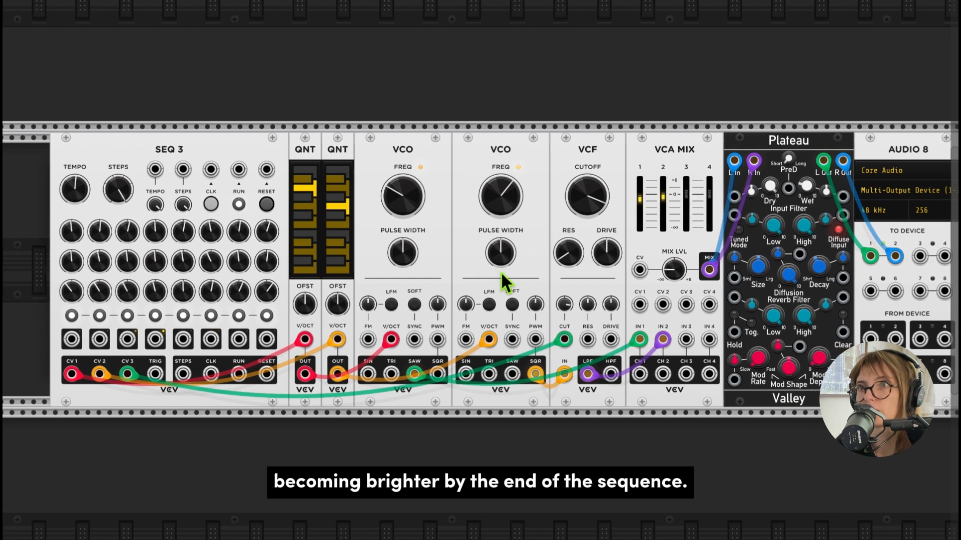
pyautogui.moveTo(640, 205); pyautogui.dragTo(638, 212)
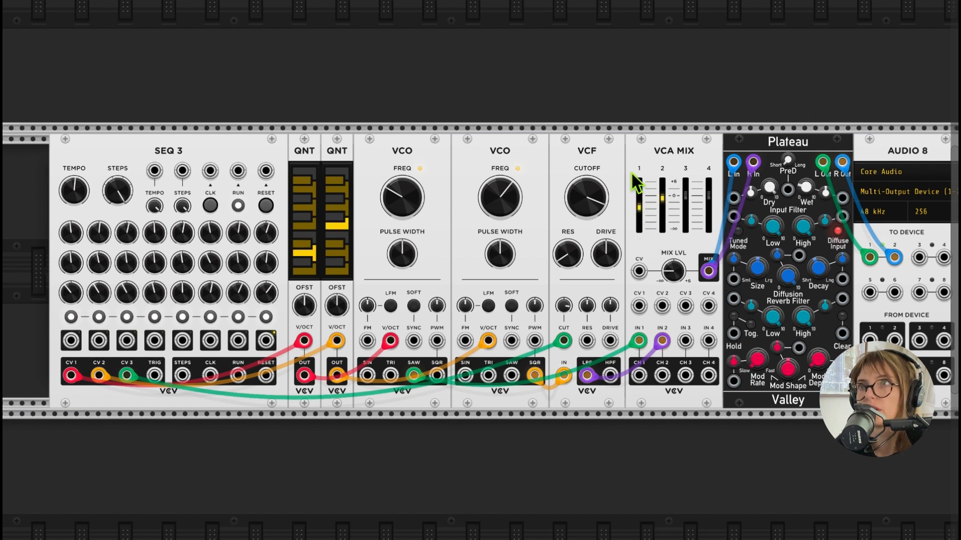
pyautogui.hscroll(1, 632, 173)
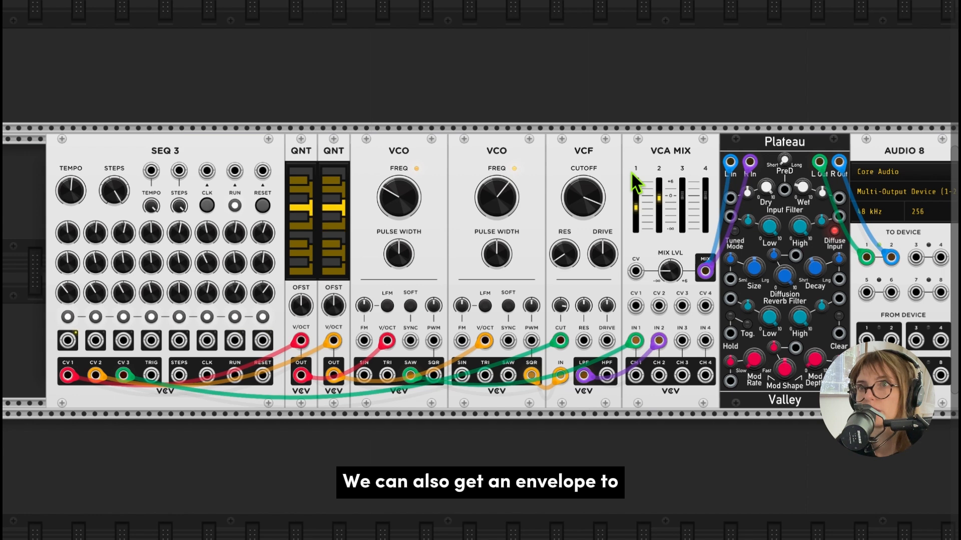
# - Add a VCV ADSR EG module and place it between the VCF and VCA MIX
pyautogui.hscroll(5, 631, 171)
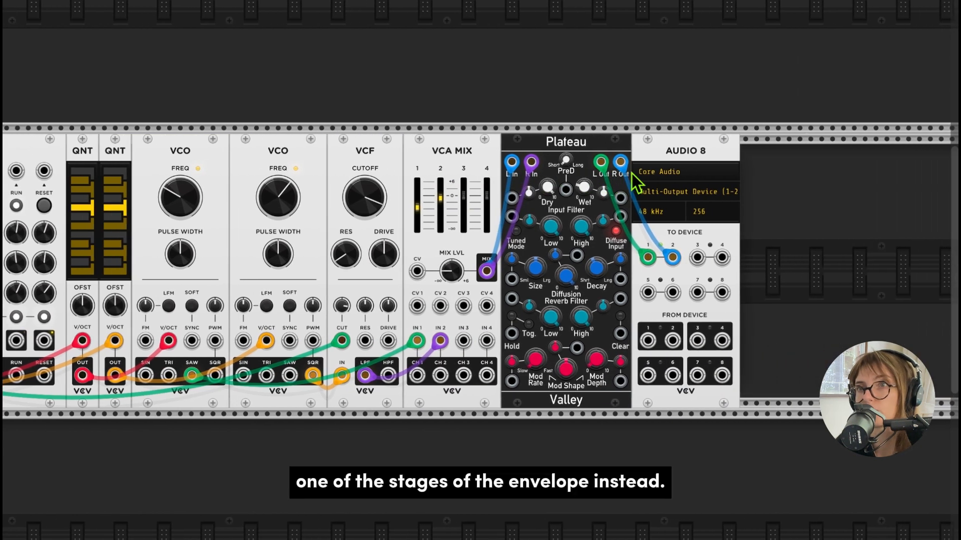
pyautogui.hscroll(1, 837, 214)
pyautogui.rightClick(791, 215)
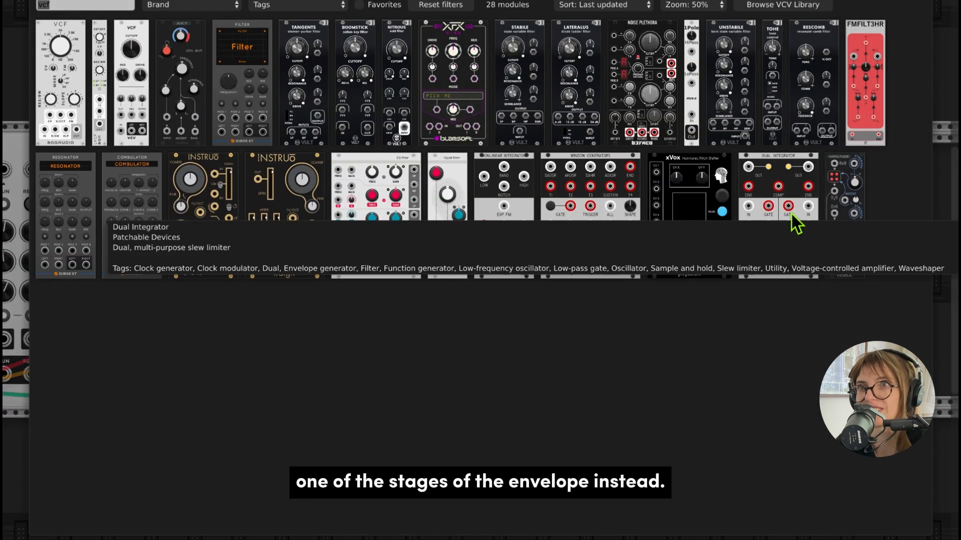
pyautogui.write('adsr')
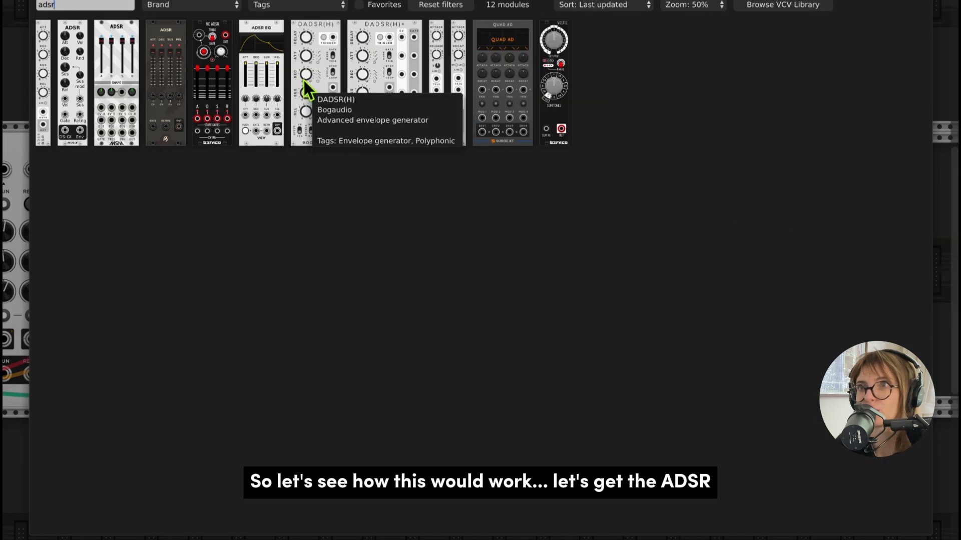
pyautogui.click(268, 55)
pyautogui.moveTo(796, 157); pyautogui.dragTo(443, 155)
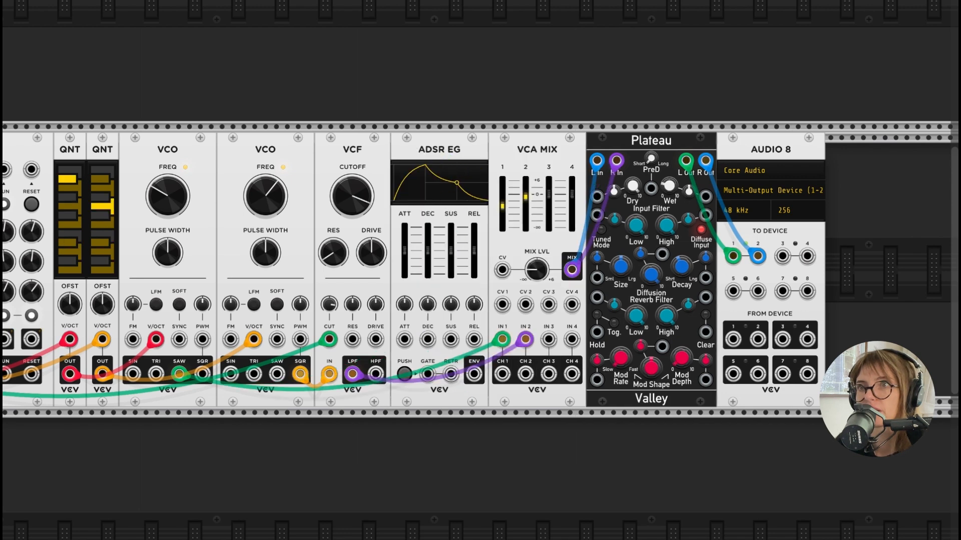
# - Remove the CV 3 cable from the VCF cutoff input and patch the ADSR EG envelope output there instead
pyautogui.hscroll(-3, 478, 455)
pyautogui.hscroll(1, 477, 455)
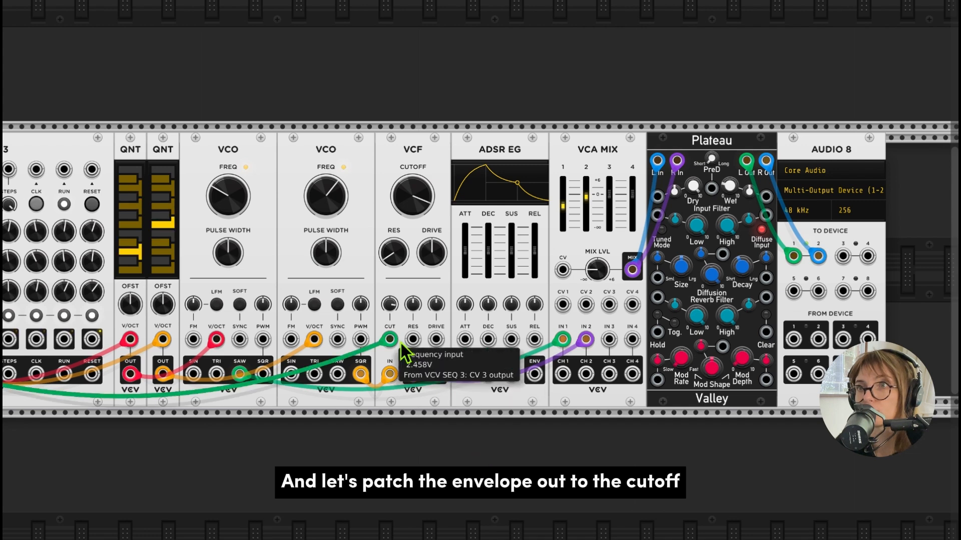
pyautogui.moveTo(394, 341); pyautogui.dragTo(430, 426)
pyautogui.moveTo(534, 374); pyautogui.dragTo(391, 340)
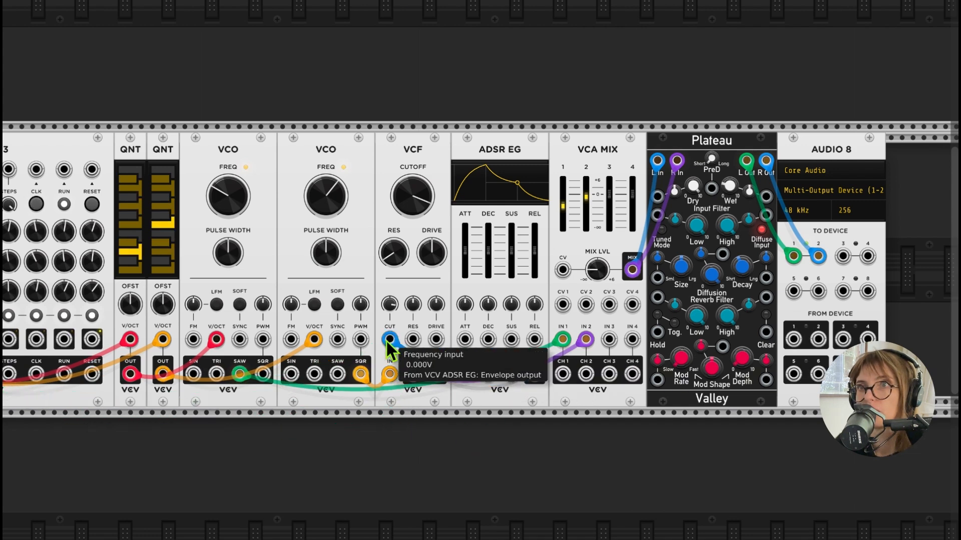
# - Patch the ADSR EG gate input to the SEQ 3 trigger output so each step fires the envelope
pyautogui.hscroll(-6, 445, 436)
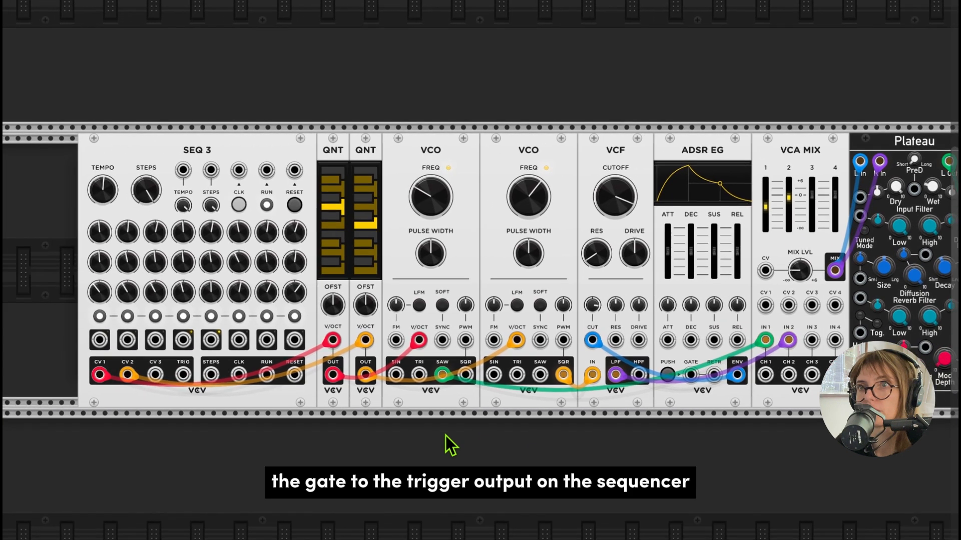
pyautogui.scroll(-3, 446, 436)
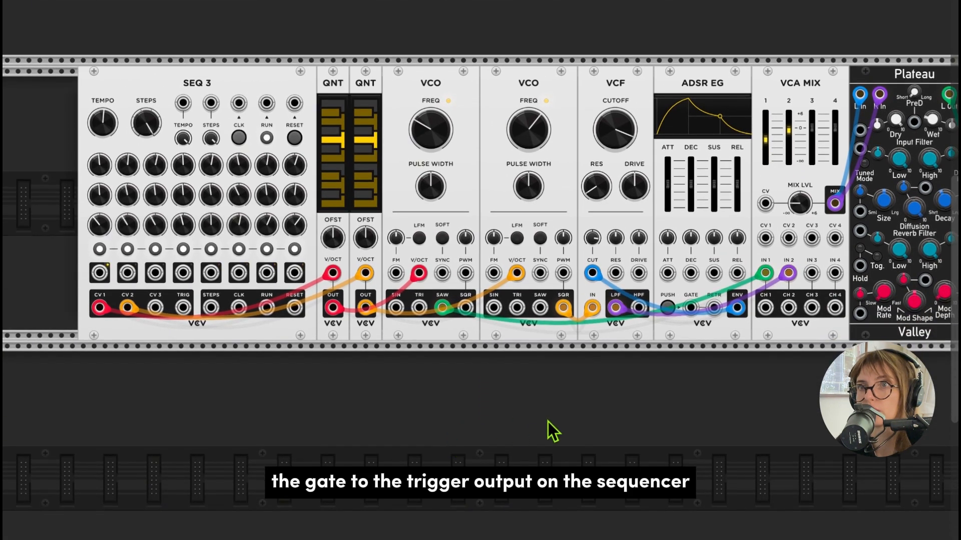
pyautogui.moveTo(698, 308); pyautogui.dragTo(194, 313)
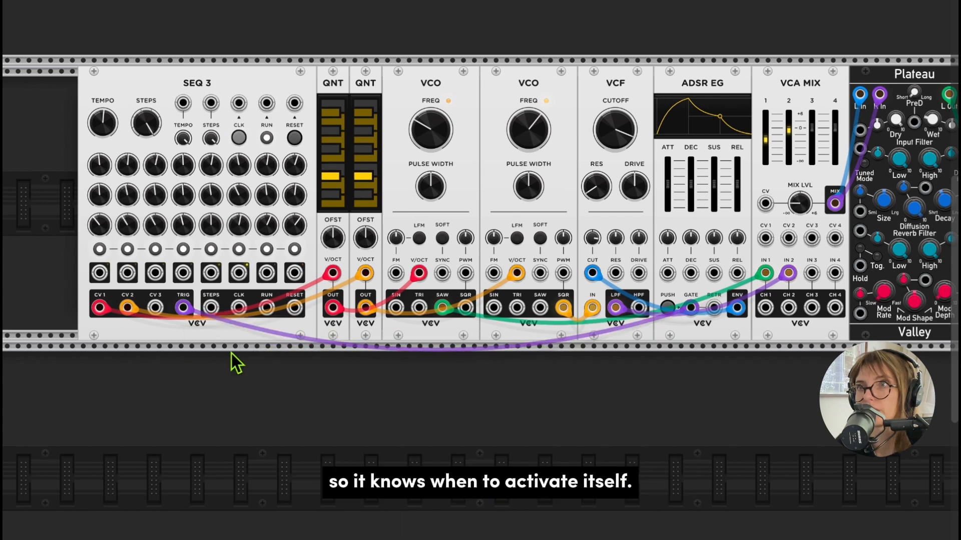
# - Patch the SEQ 3 CV 3 output to the ADSR EG release input and open the release attenuator
pyautogui.scroll(2, 346, 413)
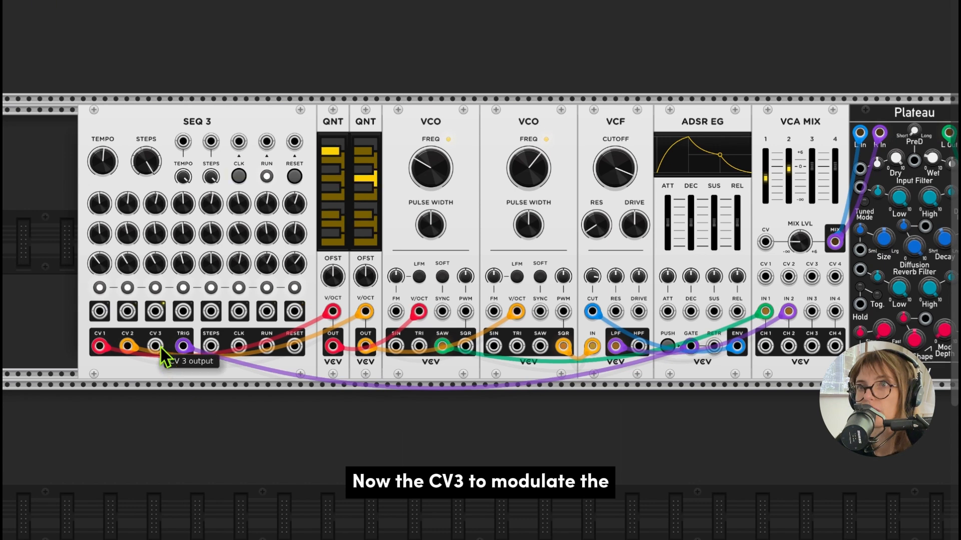
pyautogui.moveTo(161, 350); pyautogui.dragTo(737, 311)
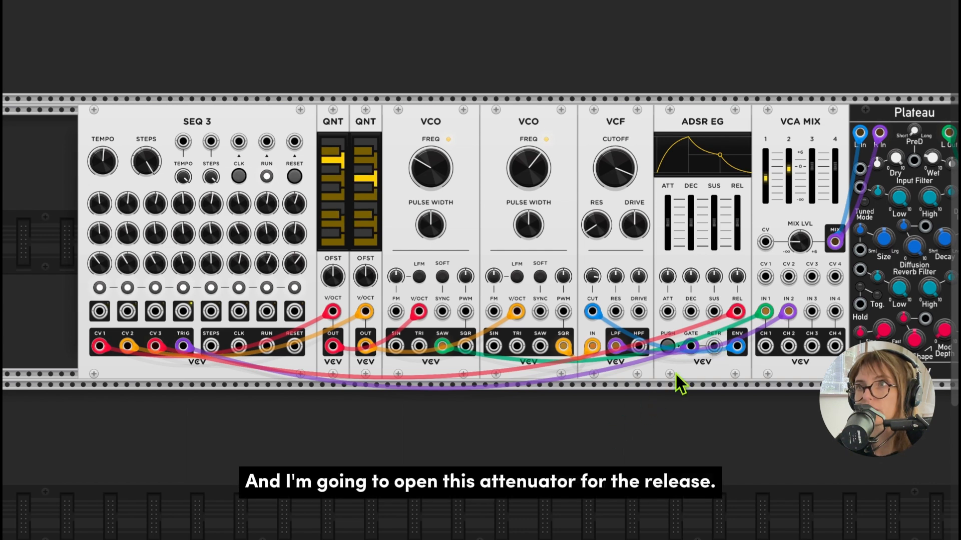
pyautogui.moveTo(737, 276); pyautogui.dragTo(737, 225)
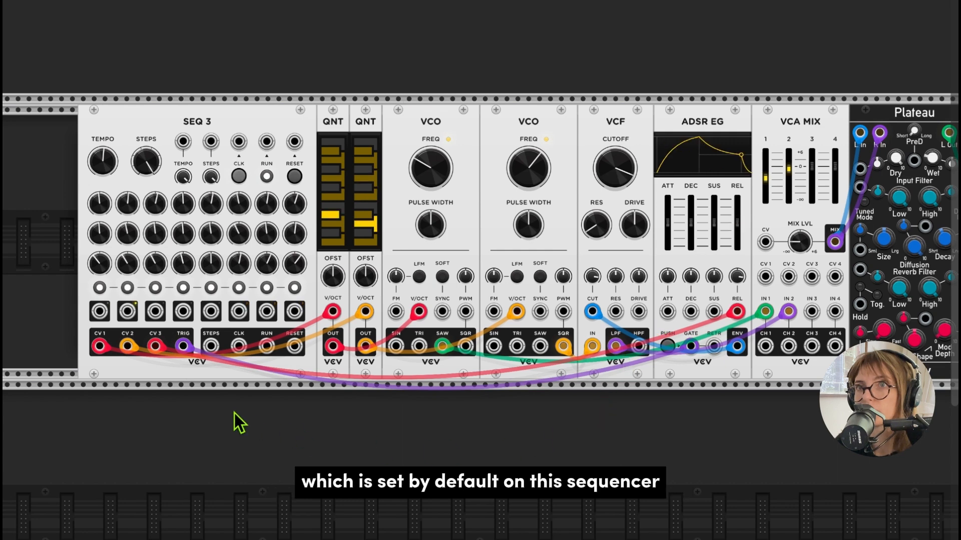
# - Enable Clock passthrough on SEQ 3 so its trigger output sends gate signals, and recheck that the option is on
pyautogui.moveTo(185, 346)
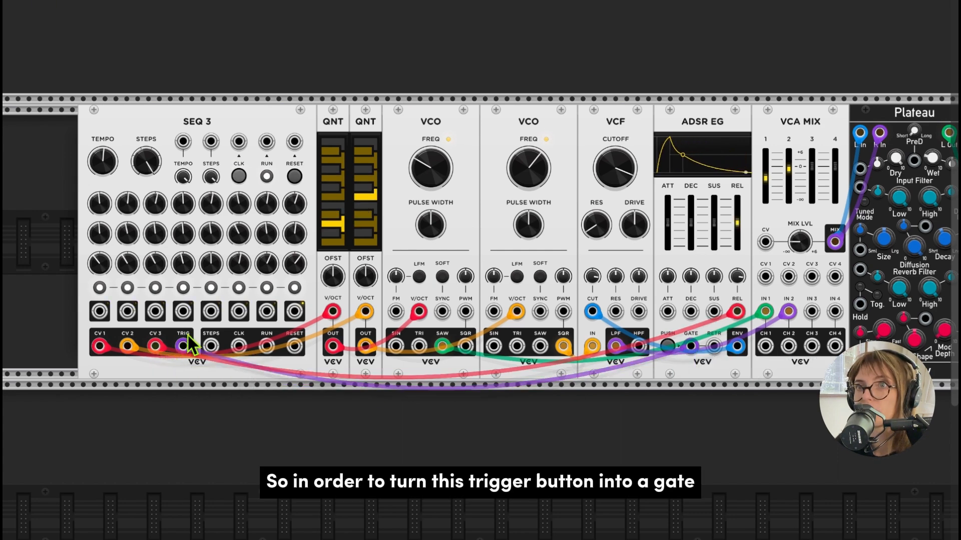
pyautogui.rightClick(187, 365)
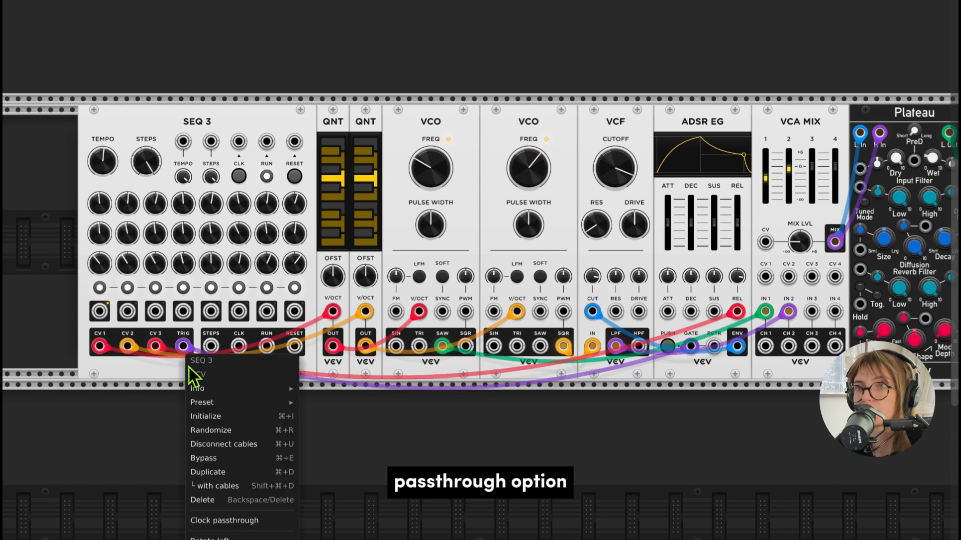
pyautogui.click(254, 522)
pyautogui.scroll(-5, 253, 458)
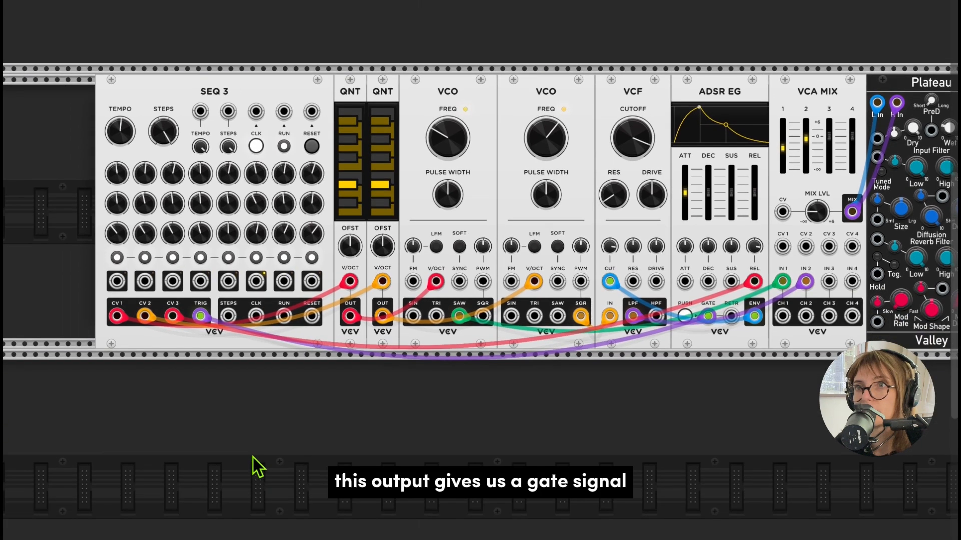
pyautogui.hscroll(2, 253, 457)
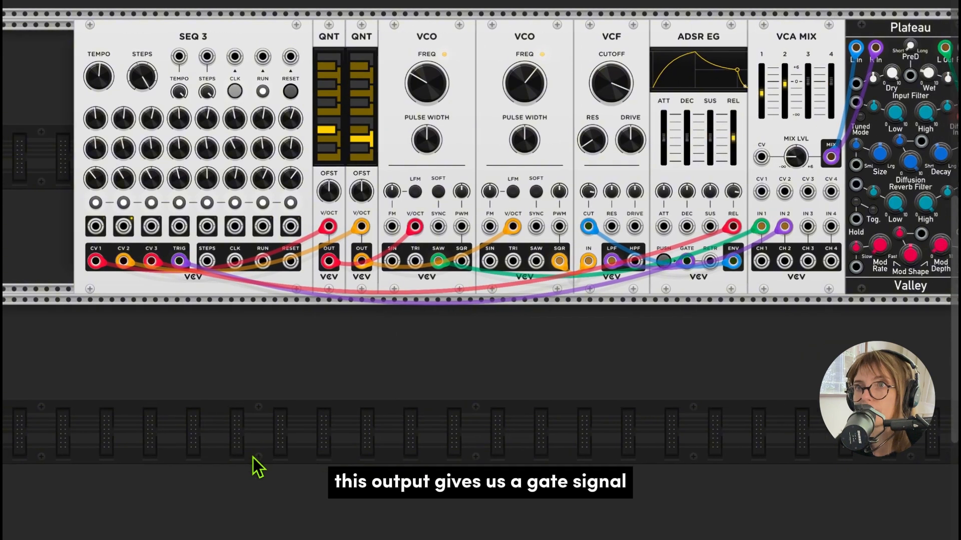
pyautogui.rightClick(182, 266)
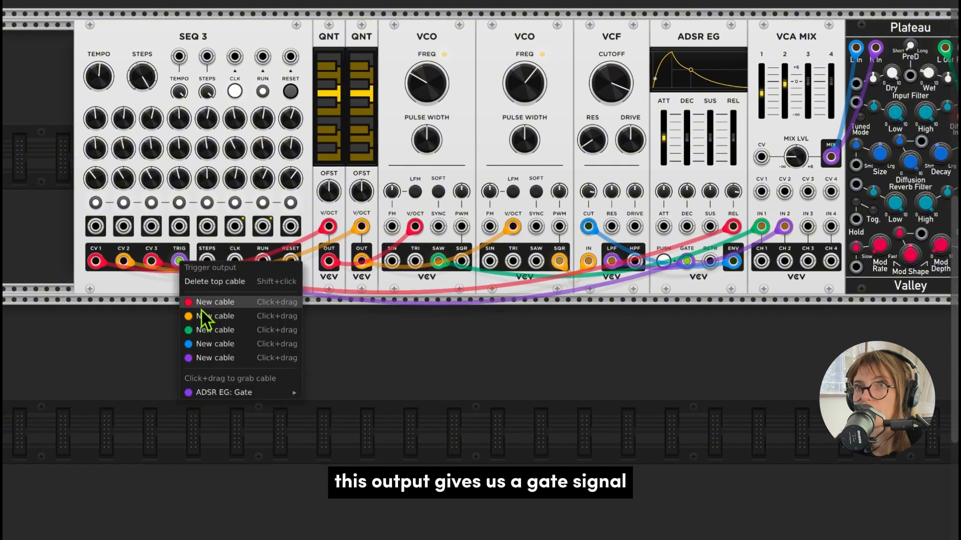
pyautogui.click(160, 287)
pyautogui.hscroll(2, 165, 286)
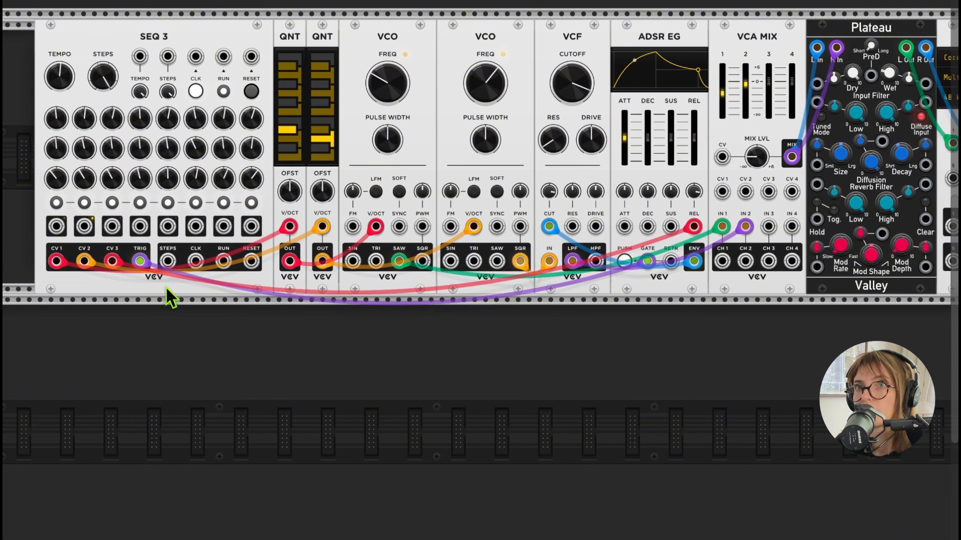
pyautogui.rightClick(146, 250)
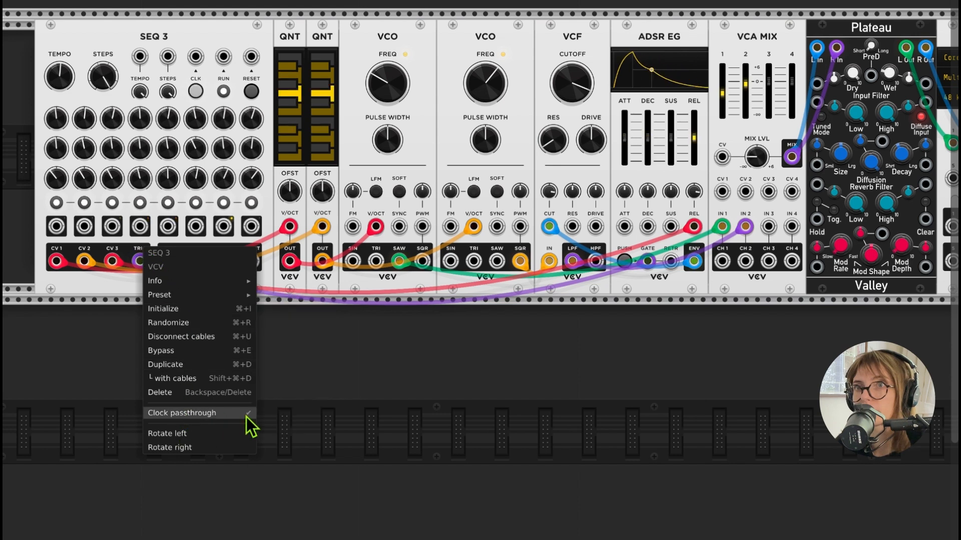
pyautogui.click(298, 371)
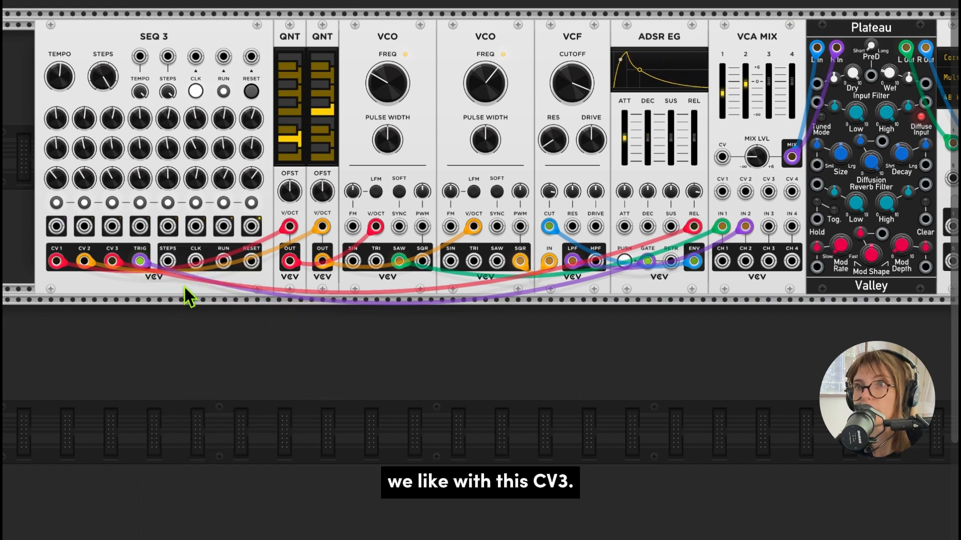
pyautogui.scroll(3, 184, 285)
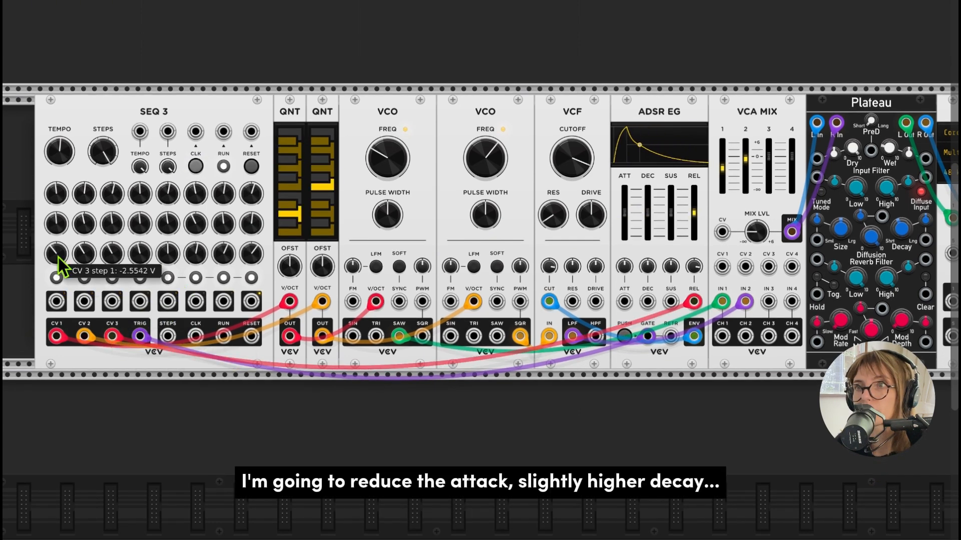
# - Shorten the ADSR EG attack with sustain around 50%, and slow the SEQ 3 tempo to about 105 bpm
pyautogui.moveTo(626, 217); pyautogui.dragTo(626, 235)
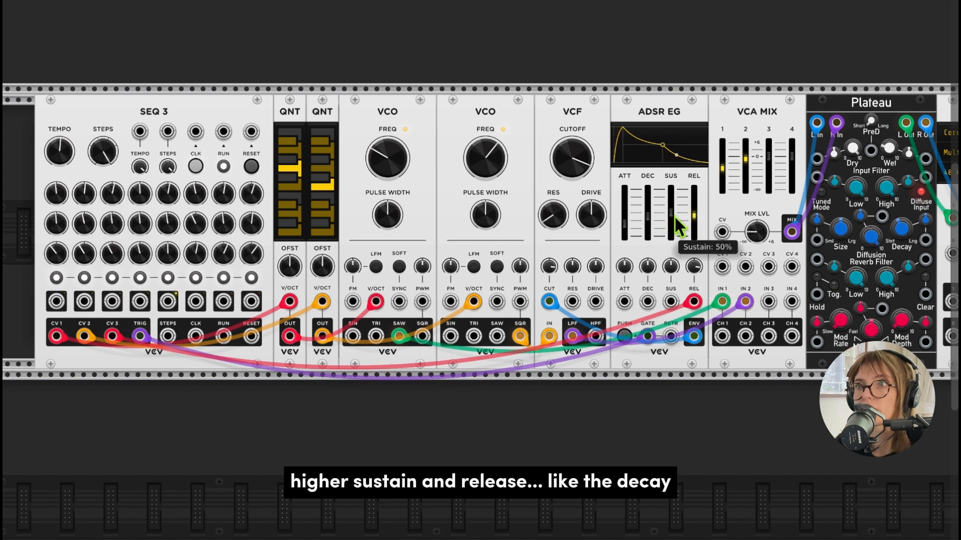
pyautogui.moveTo(674, 216); pyautogui.dragTo(625, 225)
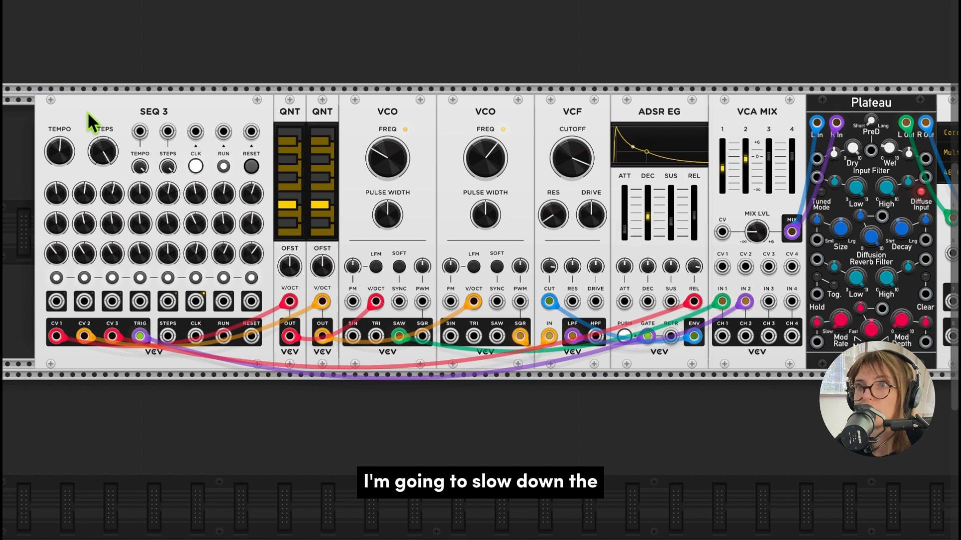
pyautogui.moveTo(61, 152); pyautogui.dragTo(61, 173)
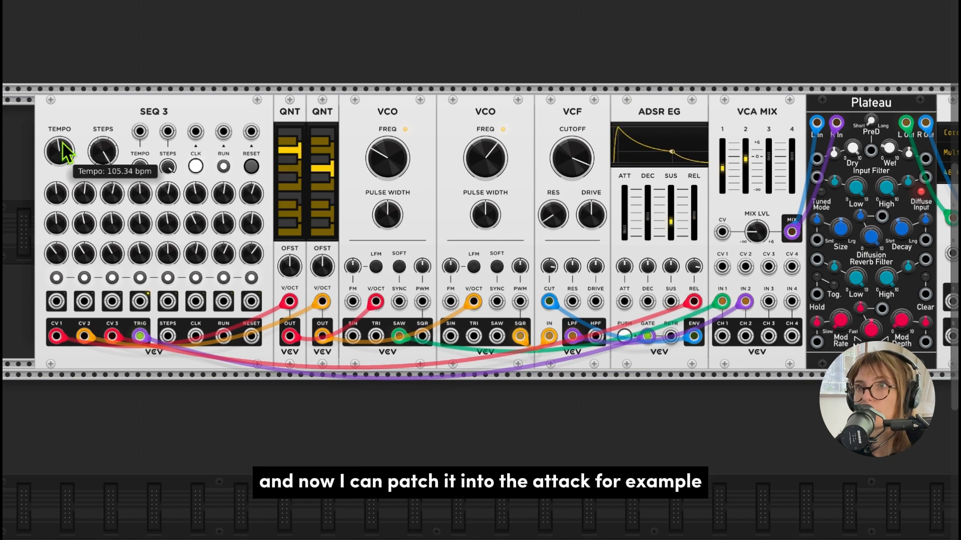
pyautogui.moveTo(57, 147); pyautogui.dragTo(57, 140)
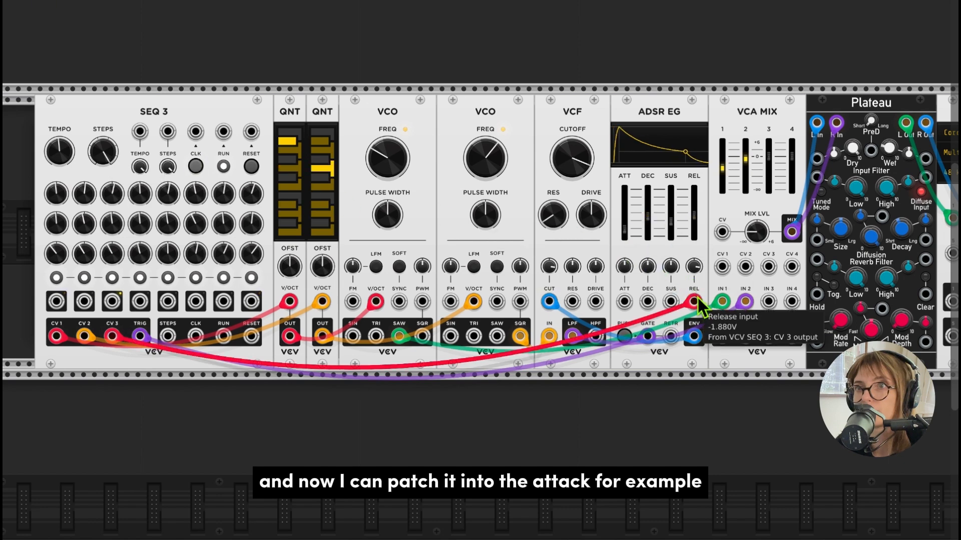
# - Move the SEQ 3 CV 3 cable from the ADSR EG release input to its attack input, raise the attack time and open the attack attenuator
pyautogui.moveTo(696, 300); pyautogui.dragTo(627, 302)
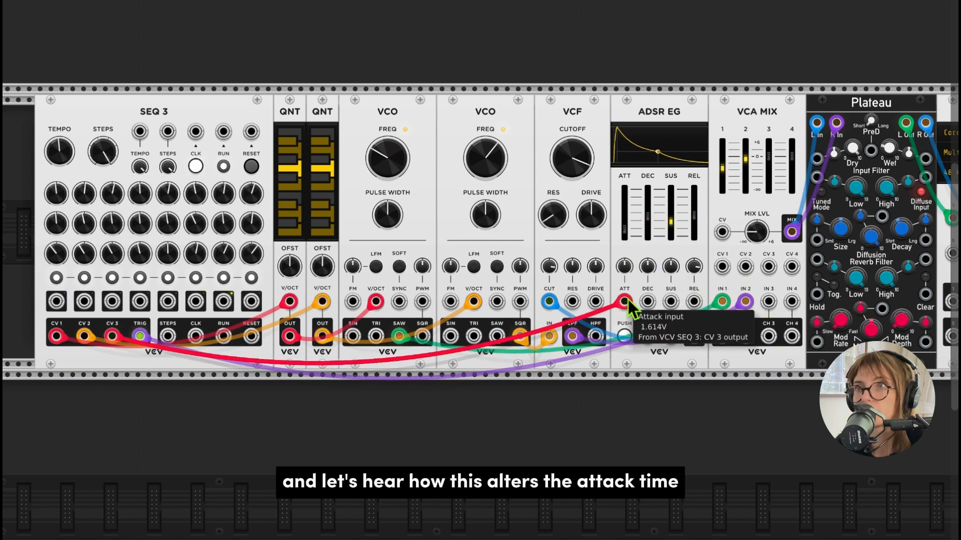
pyautogui.moveTo(631, 242)
pyautogui.mouseDown()
pyautogui.moveTo(629, 218)
pyautogui.moveTo(628, 227)
pyautogui.mouseUp()
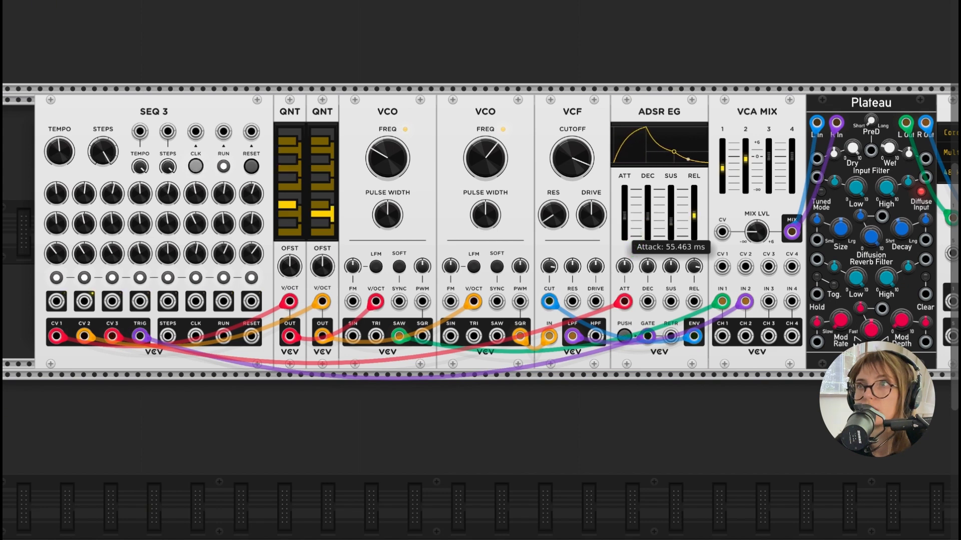
pyautogui.moveTo(629, 269); pyautogui.dragTo(629, 256)
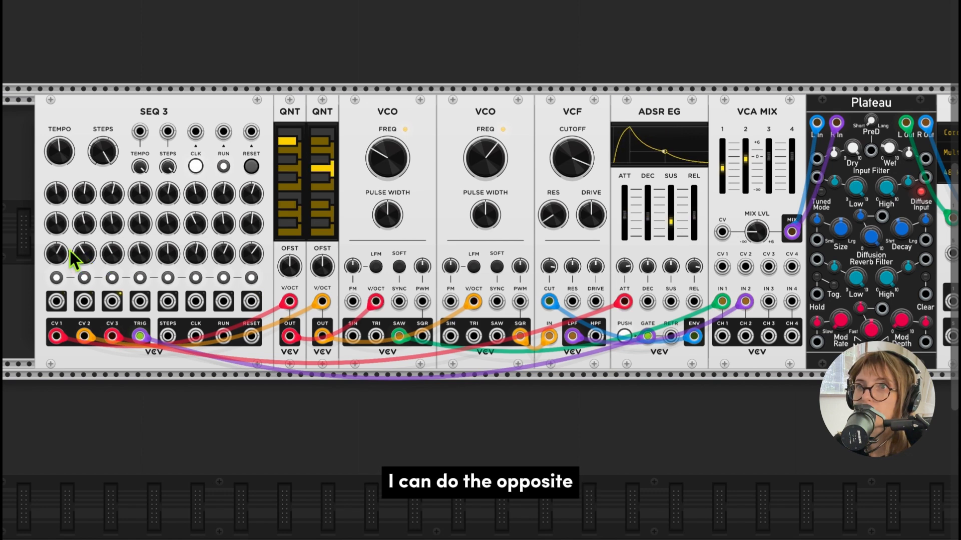
# - Reshape the SEQ 3 CV 3 row into a descending pattern, from about 3.18 V on step 1 to a low value on step 8
pyautogui.moveTo(71, 254); pyautogui.dragTo(70, 223)
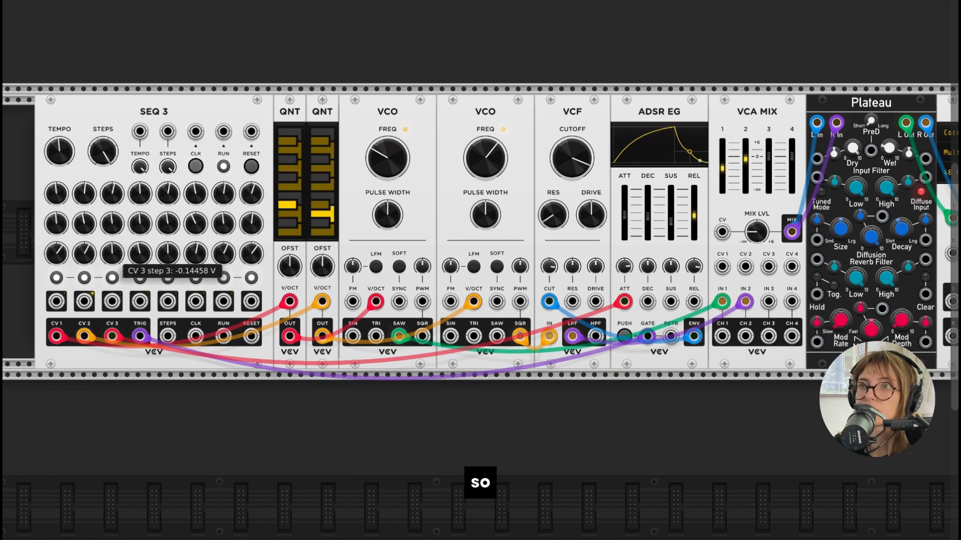
pyautogui.moveTo(139, 254); pyautogui.dragTo(175, 231)
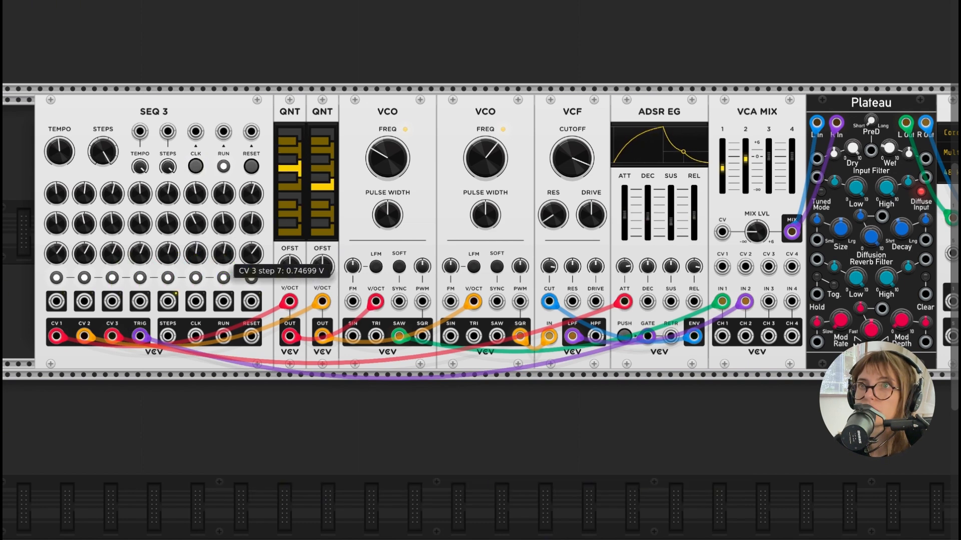
pyautogui.moveTo(251, 253); pyautogui.dragTo(60, 251)
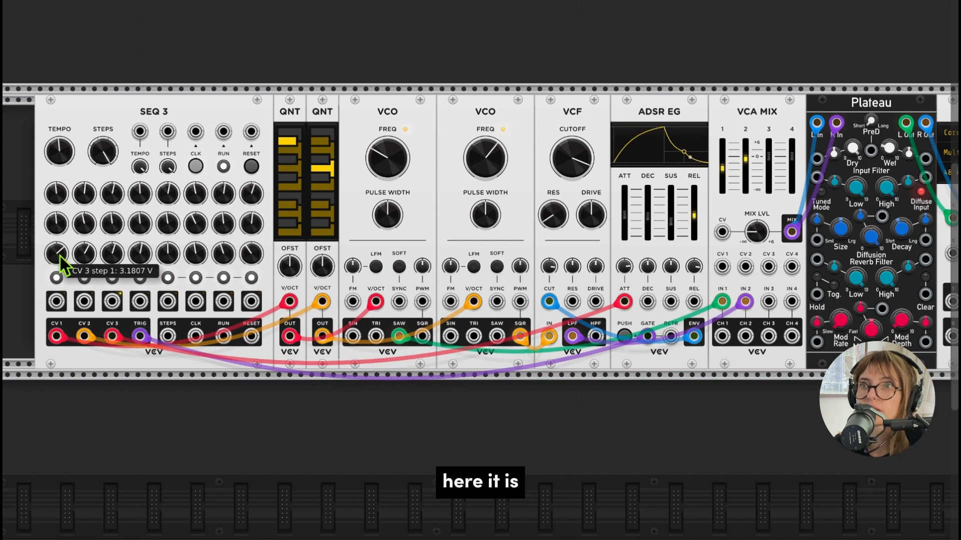
pyautogui.moveTo(63, 255); pyautogui.dragTo(91, 258)
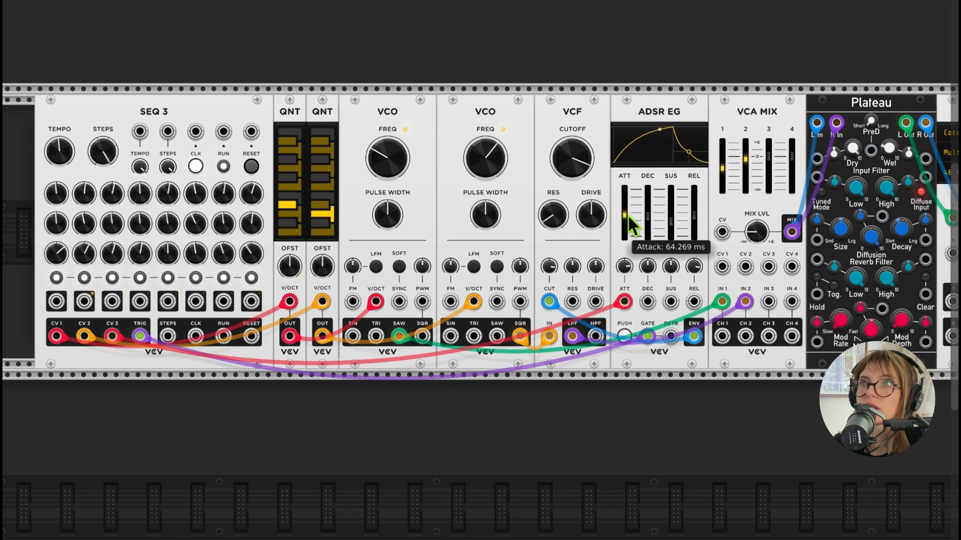
# - Sweep the ADSR EG attack time between about 8 ms and 256 ms, leaving it at about 198 ms
pyautogui.moveTo(628, 262); pyautogui.dragTo(629, 262)
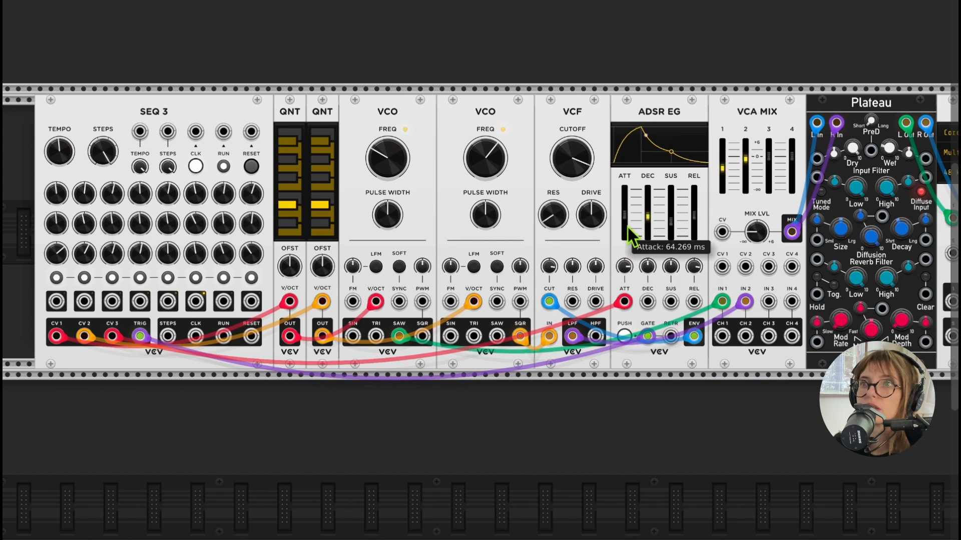
pyautogui.moveTo(626, 225); pyautogui.dragTo(627, 210)
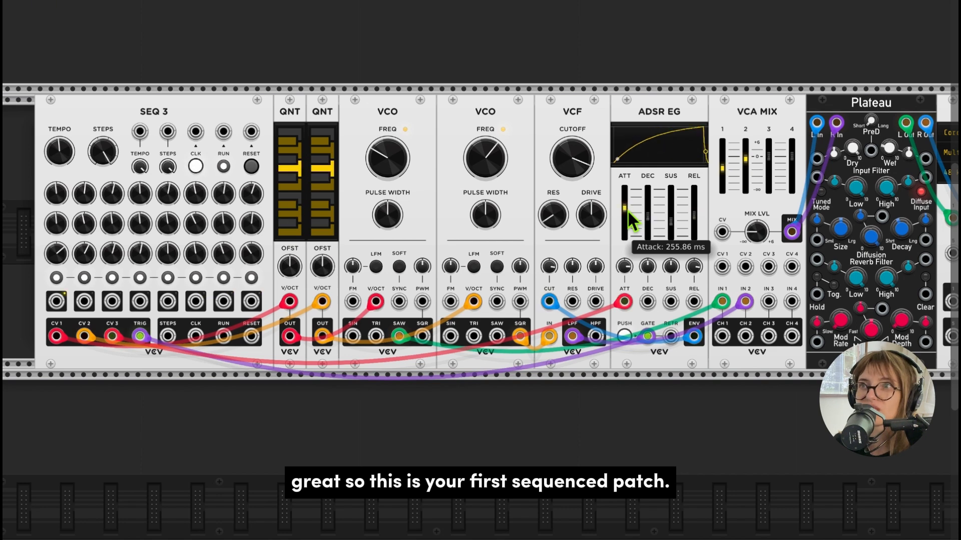
pyautogui.moveTo(627, 210); pyautogui.dragTo(627, 218)
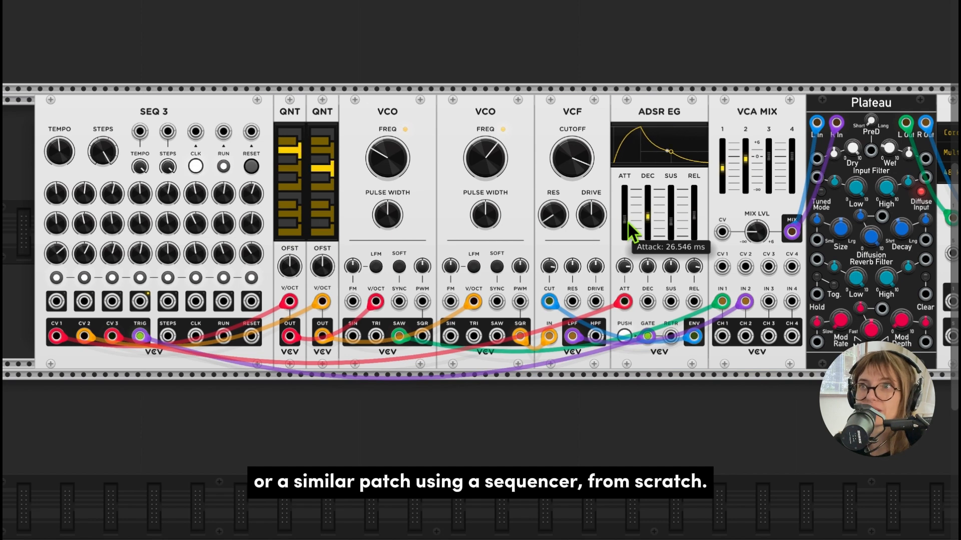
pyautogui.moveTo(629, 223); pyautogui.dragTo(628, 228)
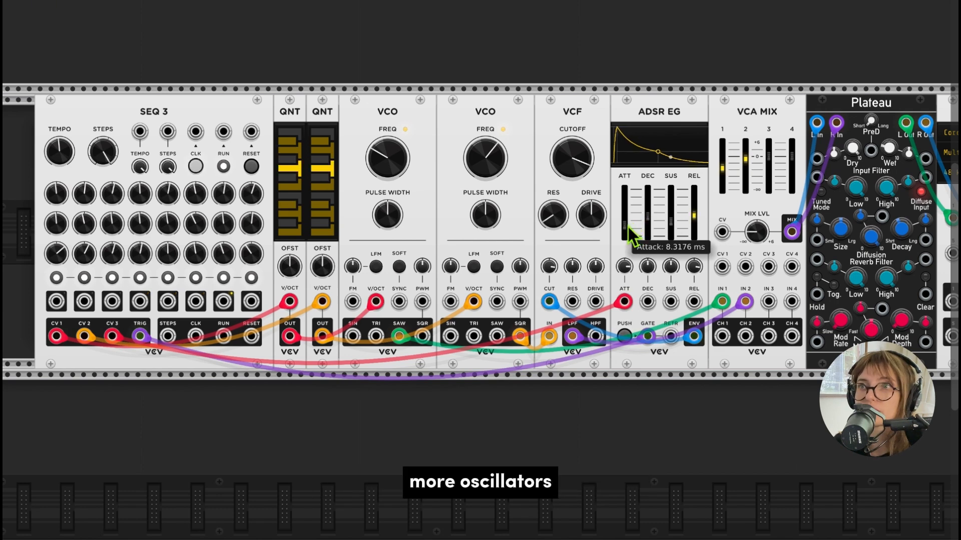
pyautogui.moveTo(627, 225); pyautogui.dragTo(627, 208)
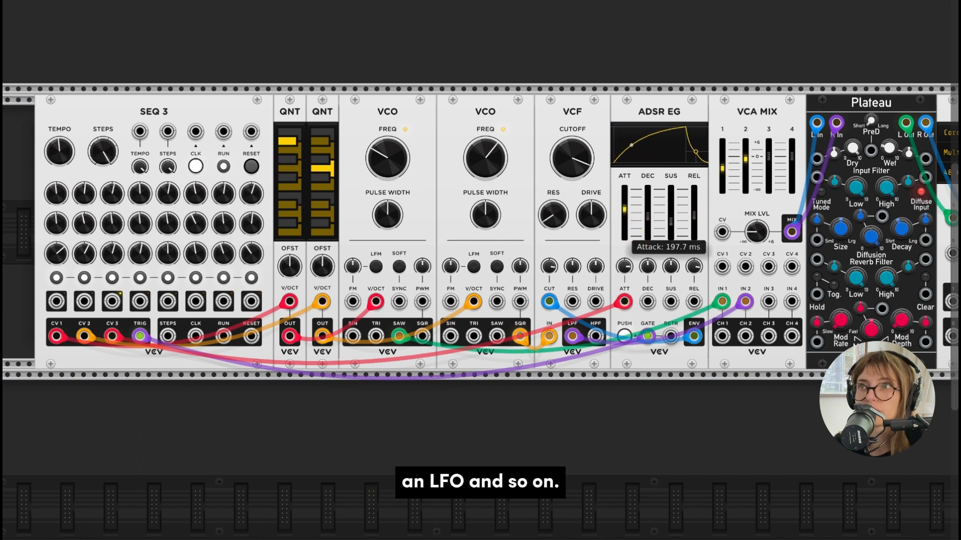